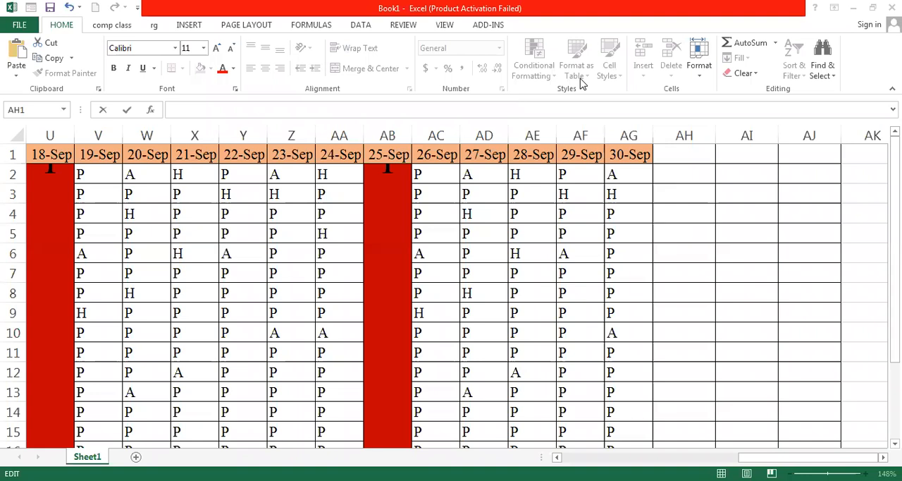
Enter the column headers Absent, Halfdays and Present in AH1, AI1 and AJ1
{"action": "double_click", "coordinate": [671, 155]}
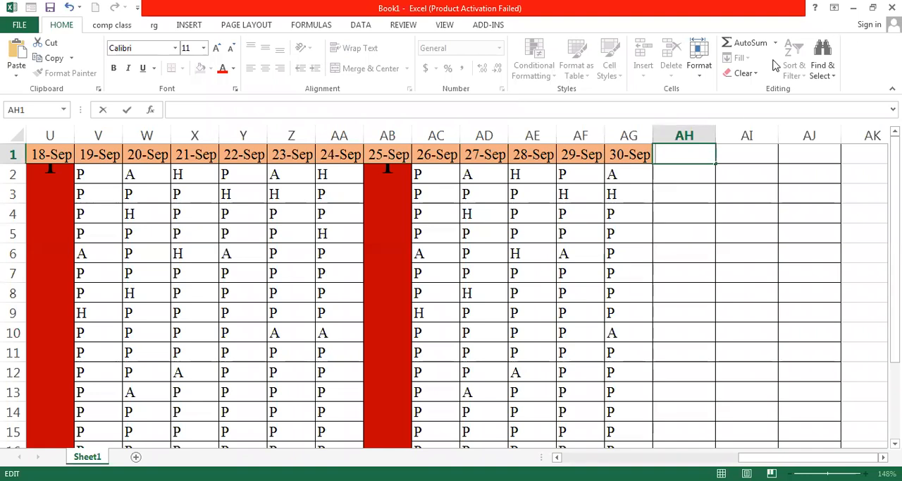
{"action": "type", "text": "Absent"}
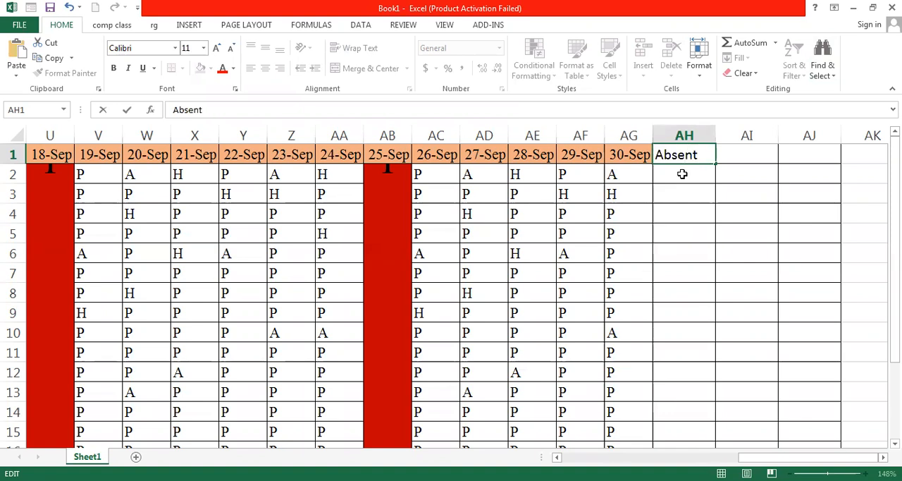
{"action": "left_click", "coordinate": [747, 153]}
{"action": "type", "text": "H"}
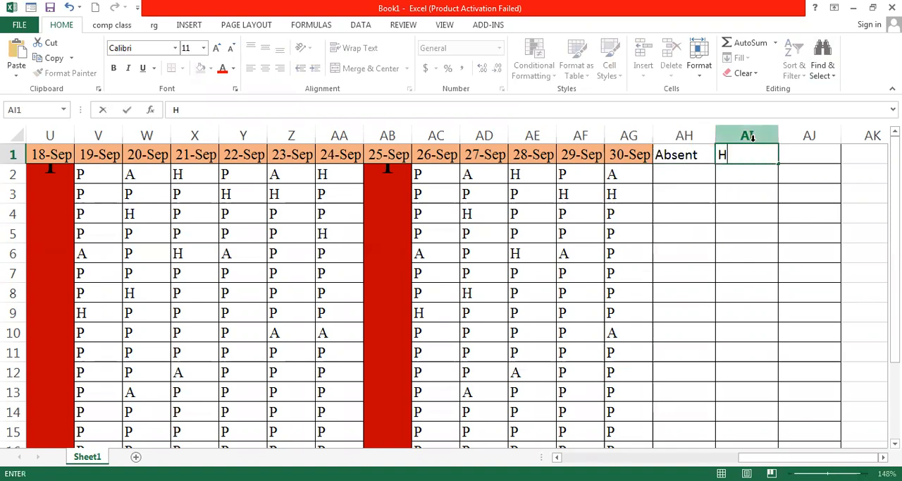
{"action": "type", "text": "alfdays"}
{"action": "left_click", "coordinate": [823, 156]}
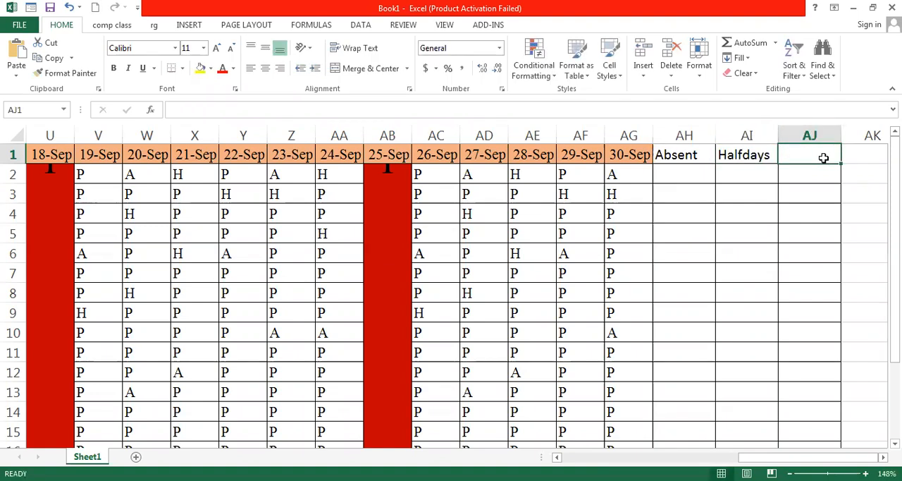
{"action": "type", "text": "Pres"}
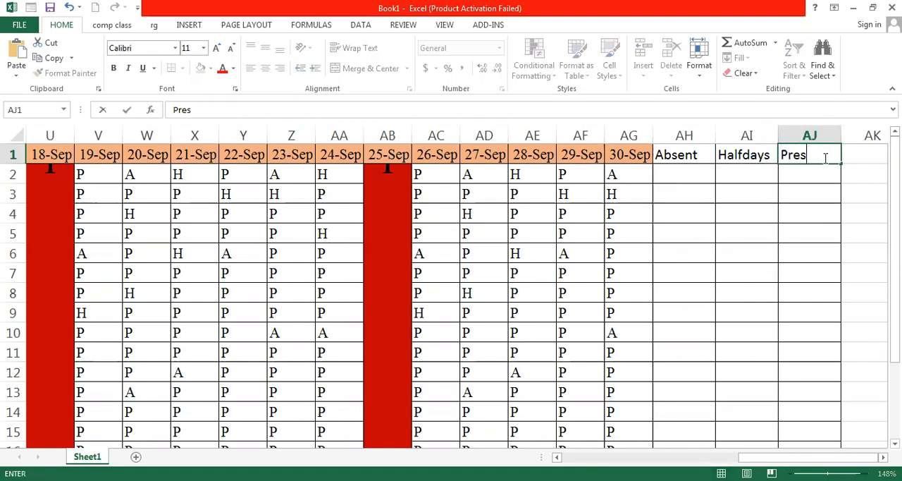
{"action": "type", "text": "ent"}
{"action": "key", "text": "Return"}
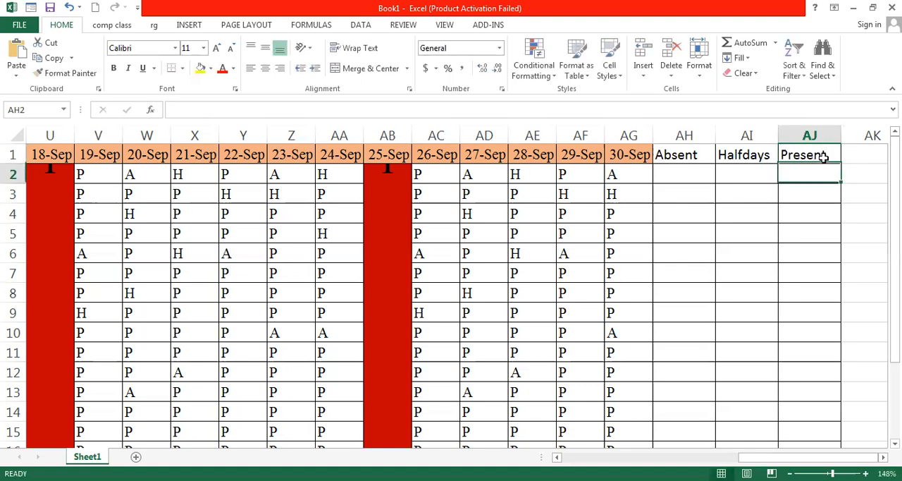
Begin a COUNTIF formula in AH2 to count absences
{"action": "key", "text": "Left"}
{"action": "key", "text": "Left"}
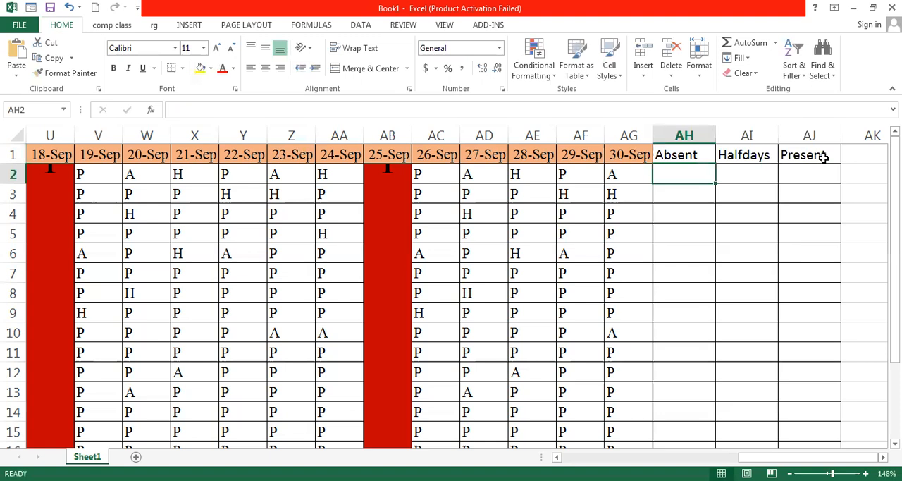
{"action": "type", "text": "="}
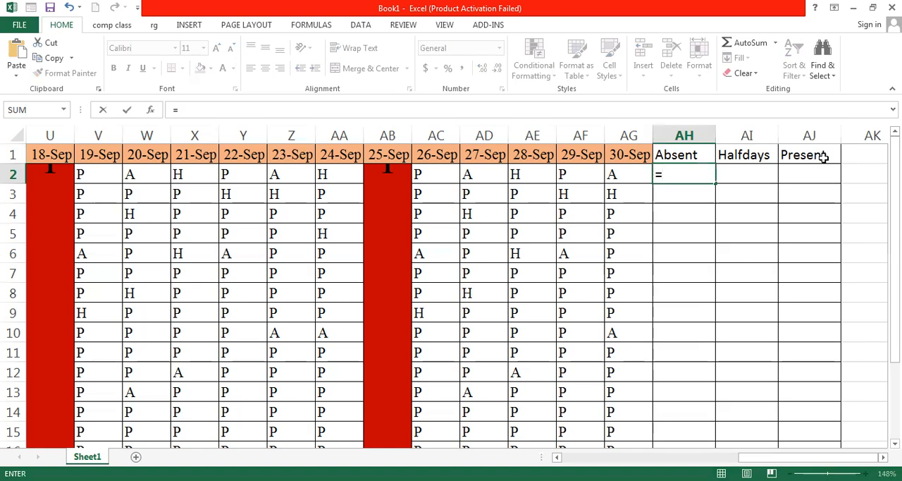
{"action": "type", "text": "s"}
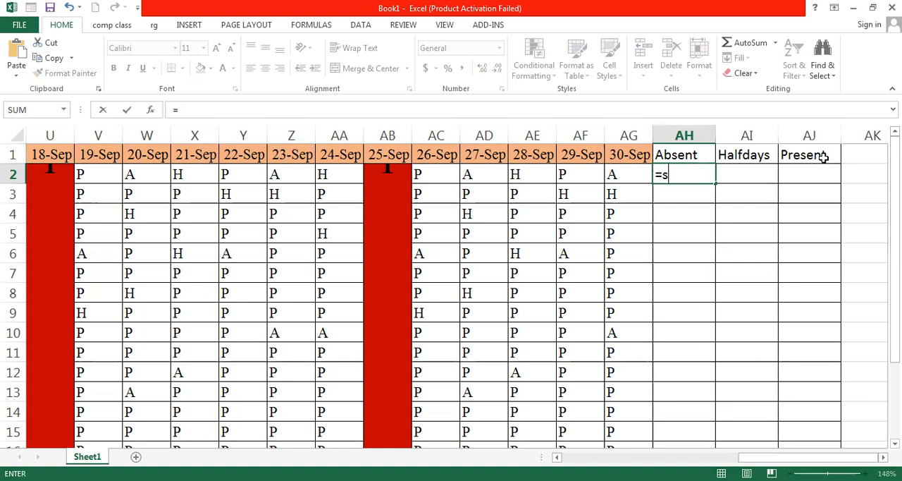
{"action": "key", "text": "BackSpace"}
{"action": "type", "text": "count"}
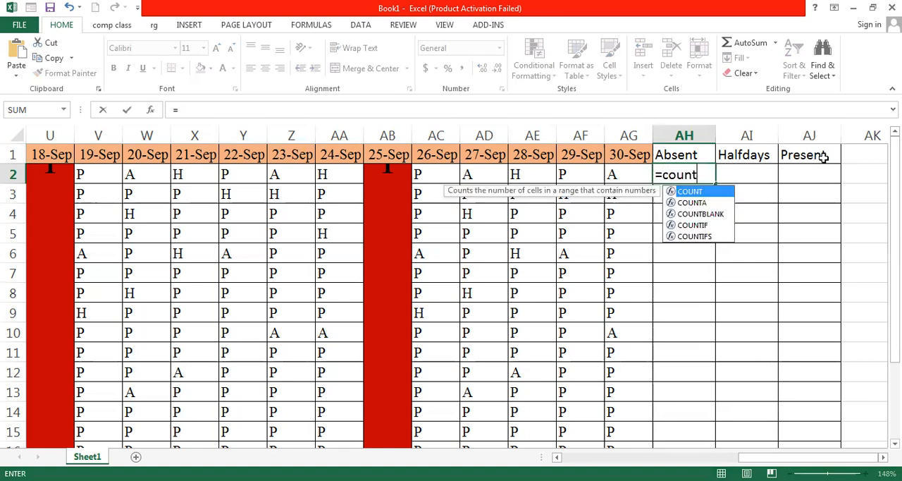
{"action": "type", "text": "if"}
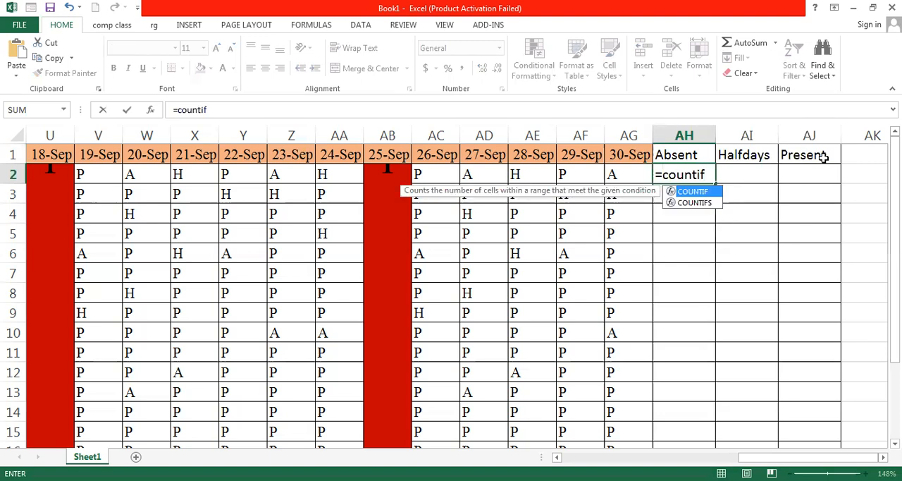
{"action": "double_click", "coordinate": [706, 196]}
{"action": "left_click", "coordinate": [724, 176]}
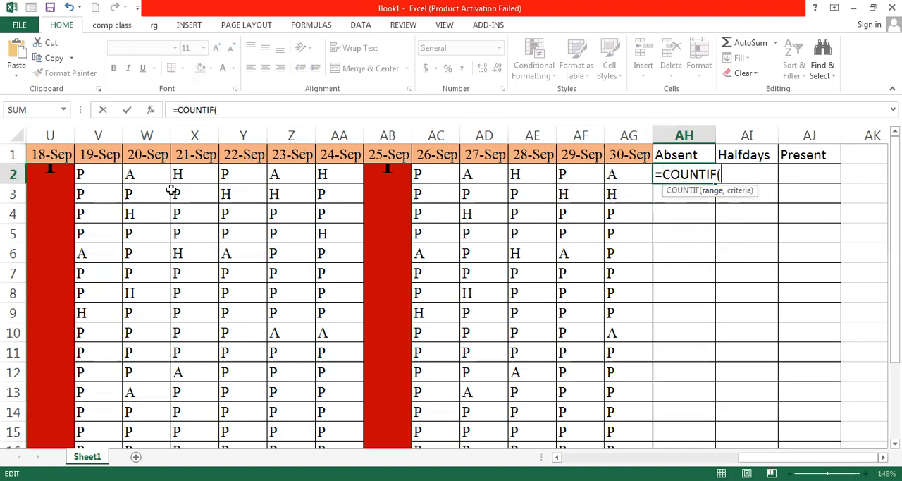
Set the COUNTIF range to row 2's attendance cells D2:AG2
{"action": "left_click_drag", "start_coordinate": [777, 458], "coordinate": [597, 458]}
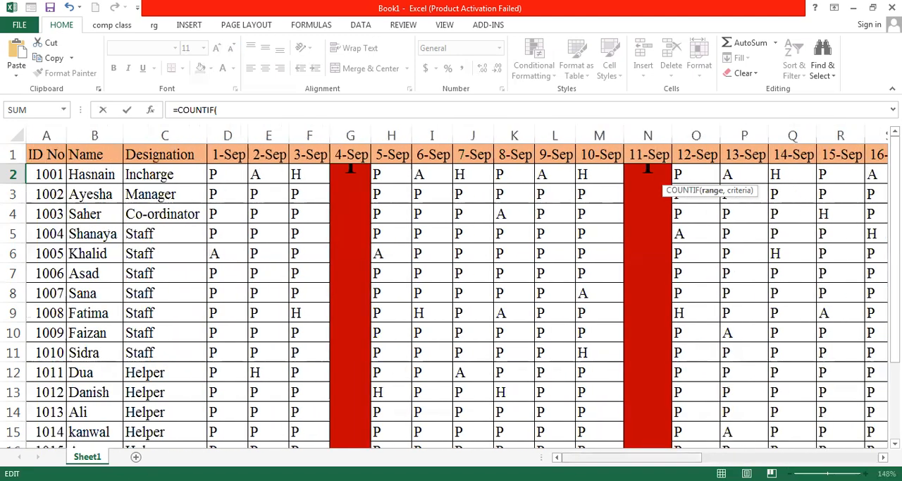
{"action": "left_click", "coordinate": [215, 174]}
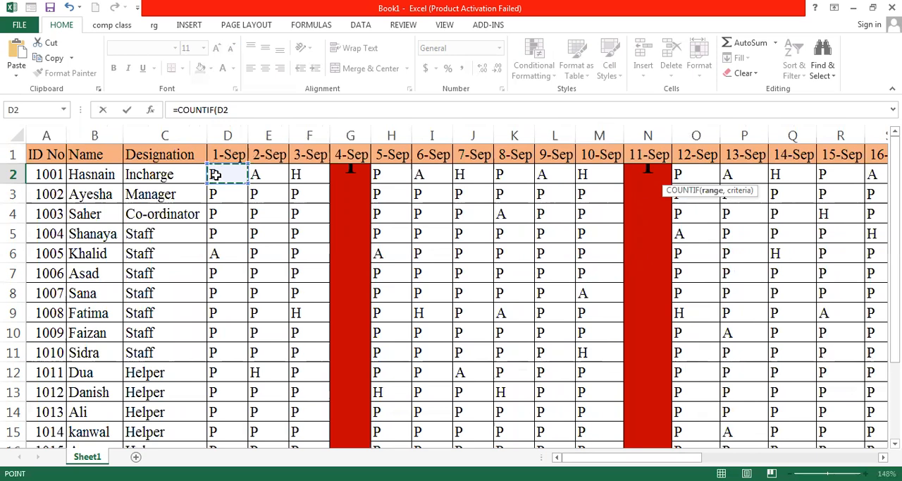
{"action": "key", "text": "ctrl+shift+Right"}
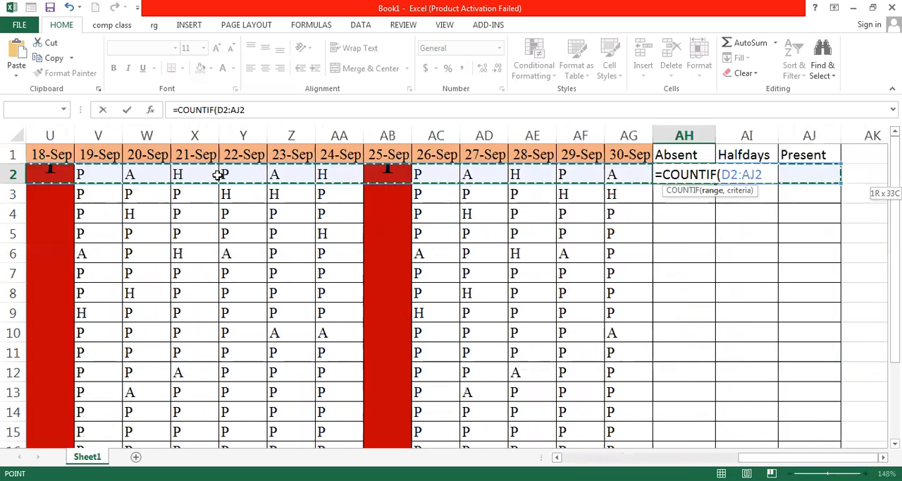
{"action": "key", "text": "shift+Left"}
{"action": "key", "text": "shift+Left"}
{"action": "key", "text": "shift+Left"}
{"action": "key", "text": "shift+Left"}
{"action": "key", "text": "shift+Right"}
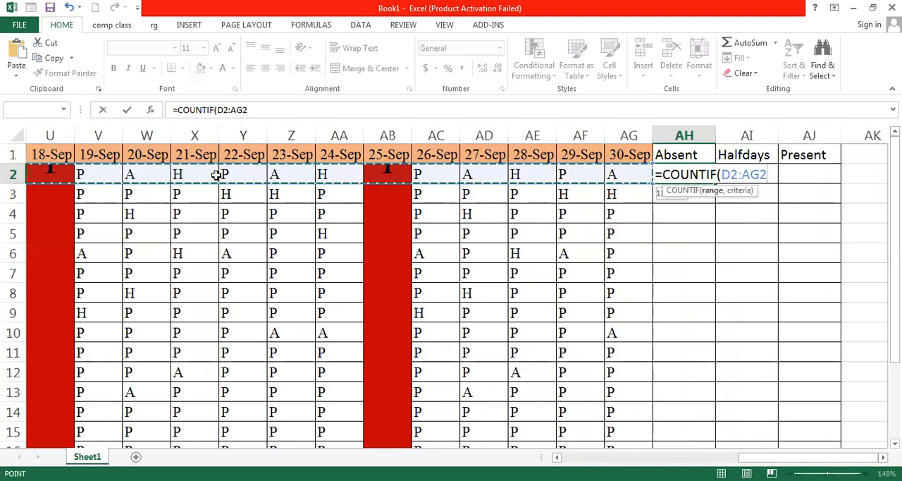
Finish the AH2 formula with criterion "A" and enter it
{"action": "type", "text": ","}
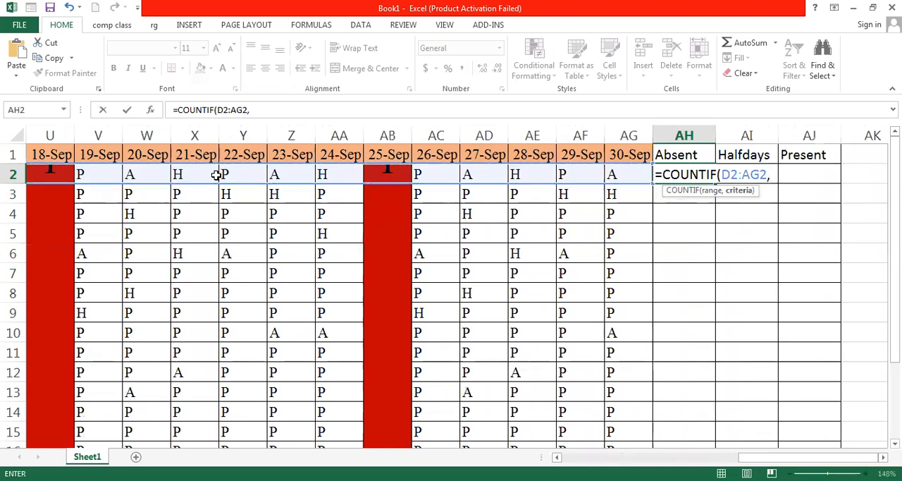
{"action": "type", "text": "\"A\")"}
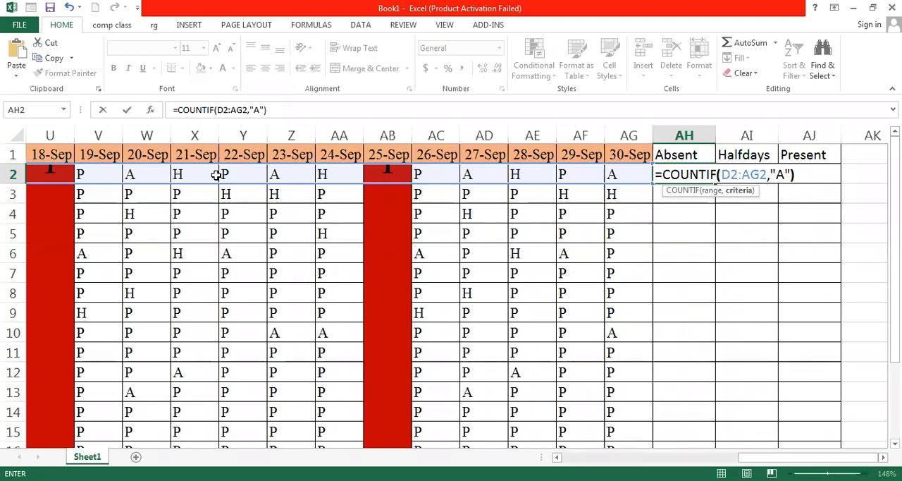
{"action": "key", "text": "Return"}
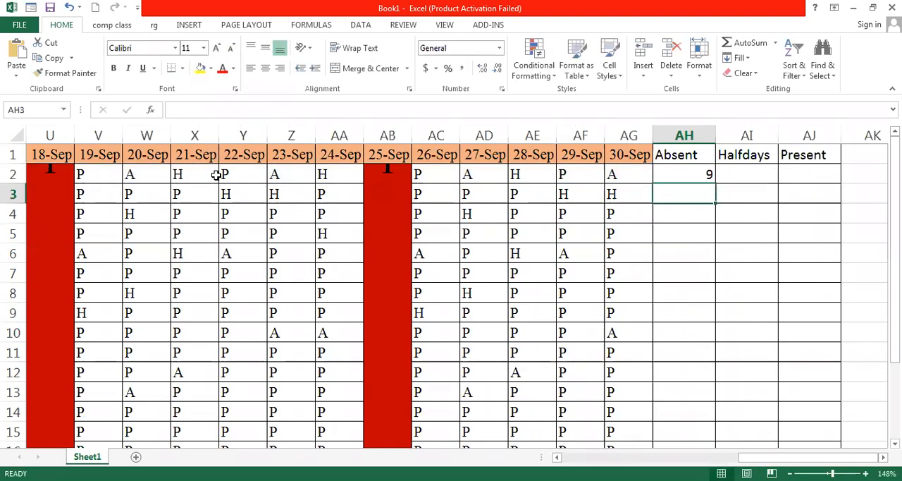
Copy the Absent formula down through AH16 and inspect the copied formulas in several rows
{"action": "left_click", "coordinate": [686, 176]}
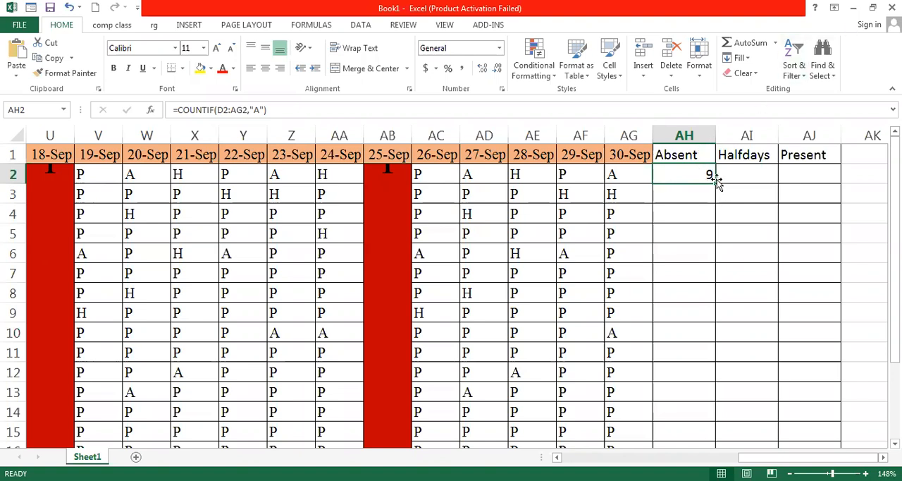
{"action": "left_click_drag", "start_coordinate": [713, 183], "coordinate": [709, 423]}
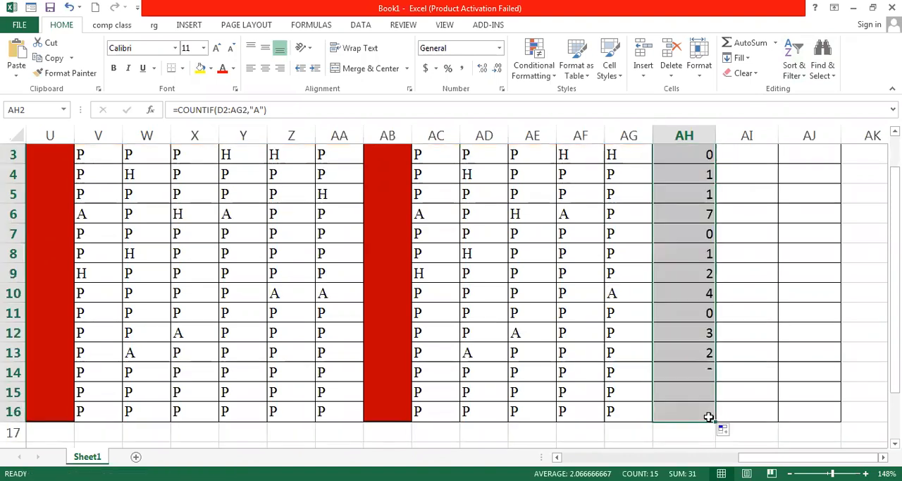
{"action": "left_click", "coordinate": [749, 228]}
{"action": "scroll", "coordinate": [740, 227], "scroll_direction": "up", "scroll_amount": 1}
{"action": "left_click", "coordinate": [696, 233]}
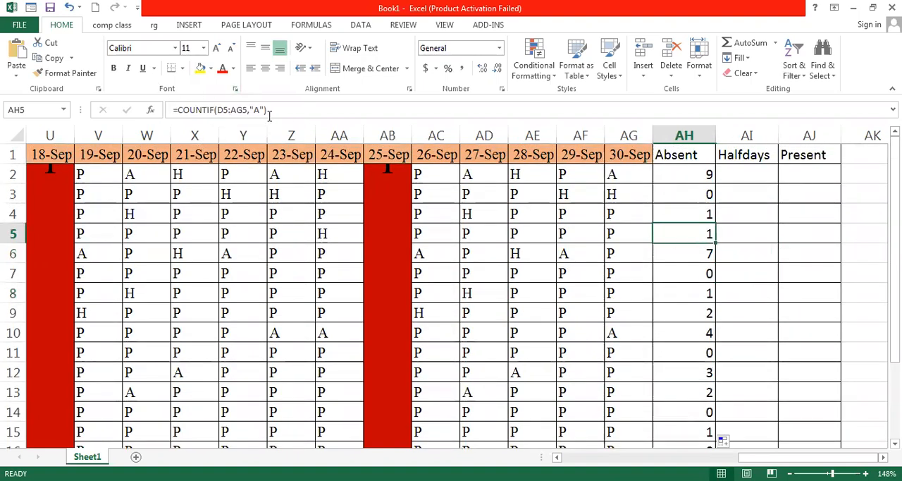
{"action": "left_click", "coordinate": [696, 272]}
{"action": "left_click", "coordinate": [699, 293]}
{"action": "left_click", "coordinate": [702, 336]}
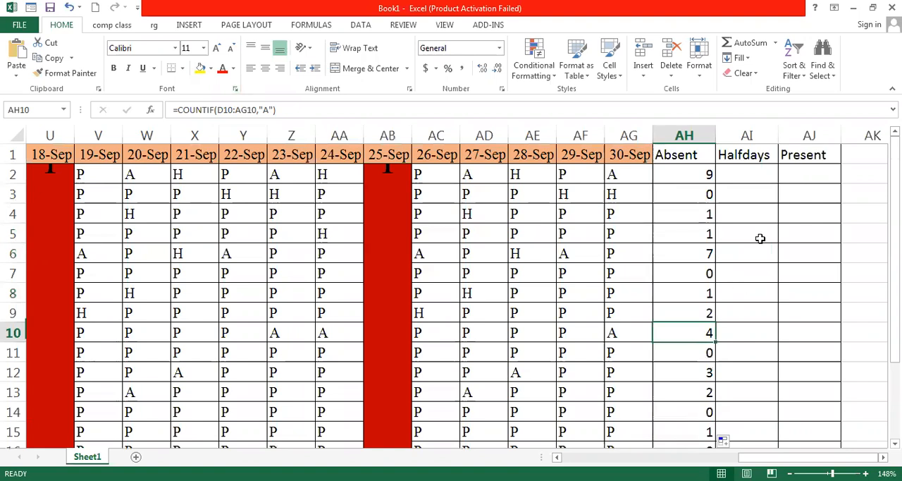
Begin a COUNTIF formula in AI2 to count half days
{"action": "left_click", "coordinate": [752, 178]}
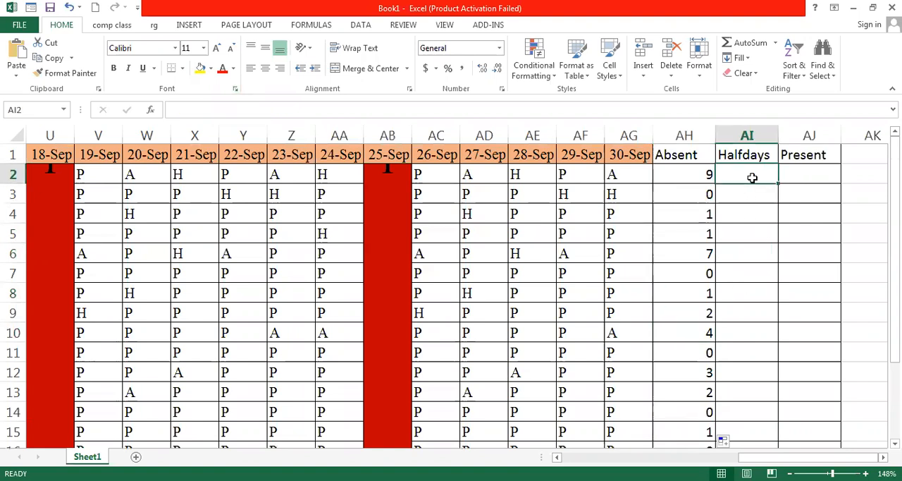
{"action": "type", "text": "=c"}
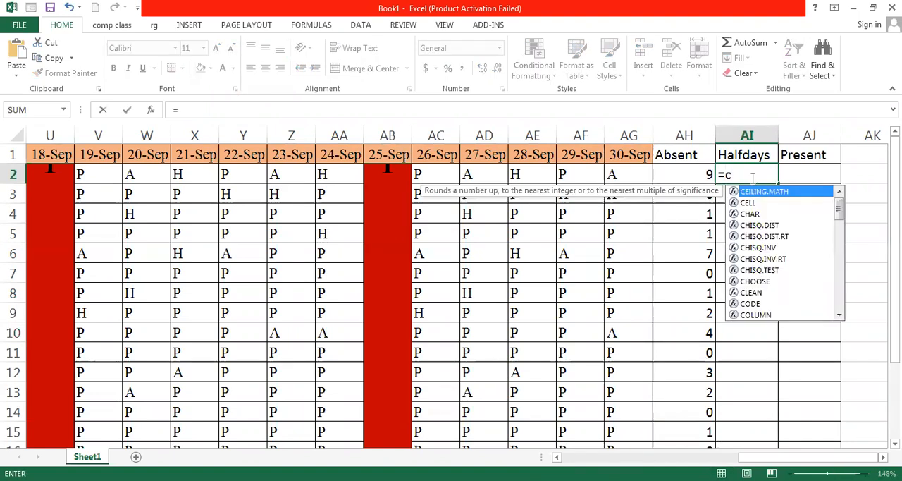
{"action": "type", "text": "oun"}
{"action": "left_click", "coordinate": [776, 225]}
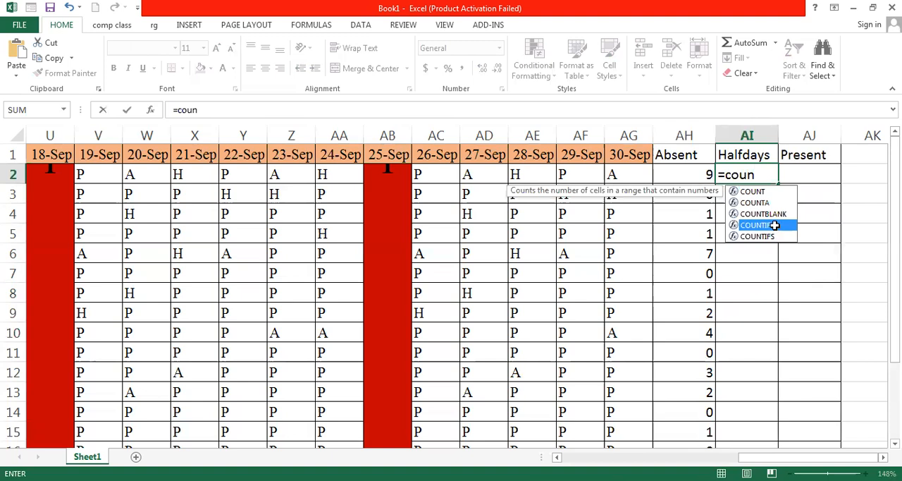
{"action": "double_click", "coordinate": [776, 225]}
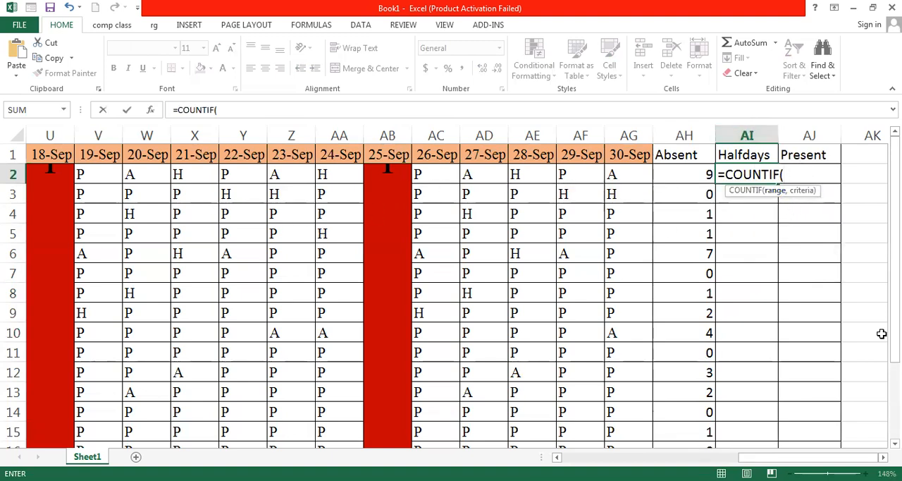
Set the AI2 COUNTIF range to D2:AG2
{"action": "left_click_drag", "start_coordinate": [796, 457], "coordinate": [611, 457]}
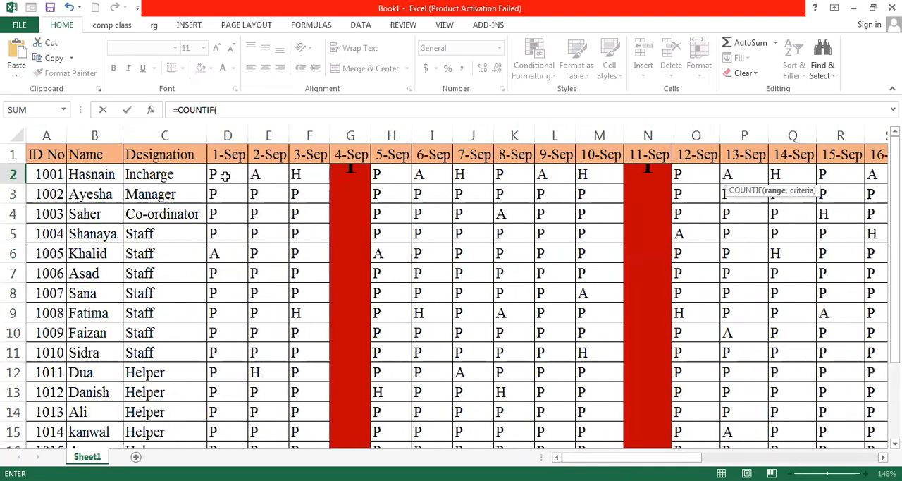
{"action": "left_click", "coordinate": [224, 176]}
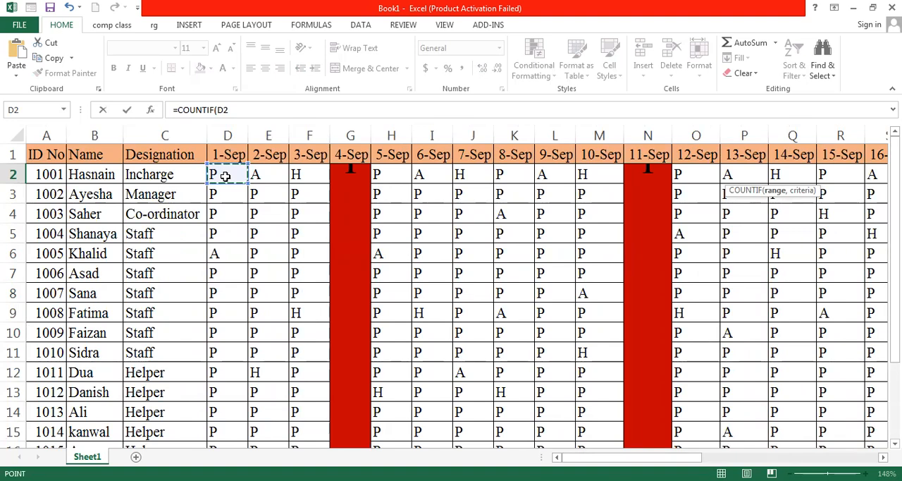
{"action": "key", "text": "shift+Right"}
{"action": "key", "text": "shift+Right"}
{"action": "key", "text": "shift+Right"}
{"action": "key", "text": "shift+Right"}
{"action": "key", "text": "shift+Right"}
{"action": "key", "text": "shift+Right"}
{"action": "key", "text": "shift+Right"}
{"action": "key", "text": "shift+Right"}
{"action": "key", "text": "shift+Right"}
{"action": "key", "text": "shift+Right"}
{"action": "key", "text": "shift+Right"}
{"action": "key", "text": "shift+Right"}
{"action": "key", "text": "shift+Right"}
{"action": "key", "text": "shift+Right"}
{"action": "key", "text": "shift+Right"}
{"action": "key", "text": "shift+Right"}
{"action": "key", "text": "shift+Right"}
{"action": "key", "text": "shift+Right"}
{"action": "key", "text": "shift+Right"}
{"action": "key", "text": "shift+Right"}
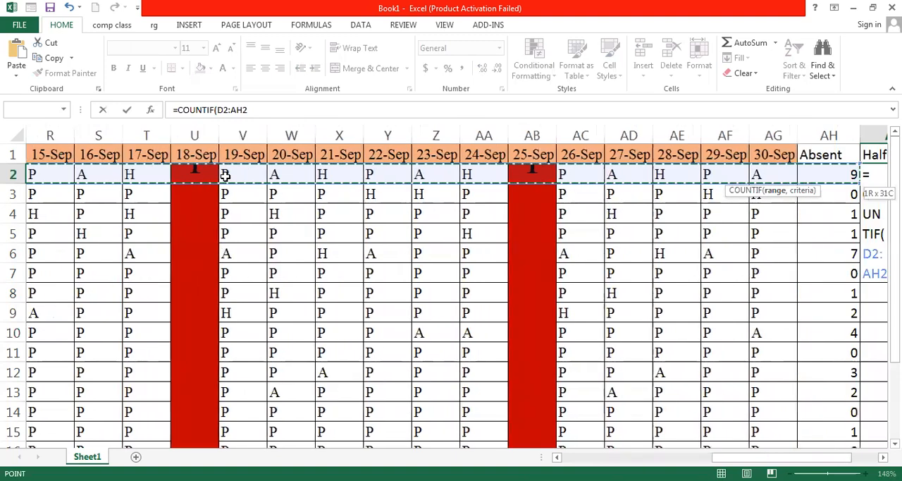
{"action": "key", "text": "shift+Left"}
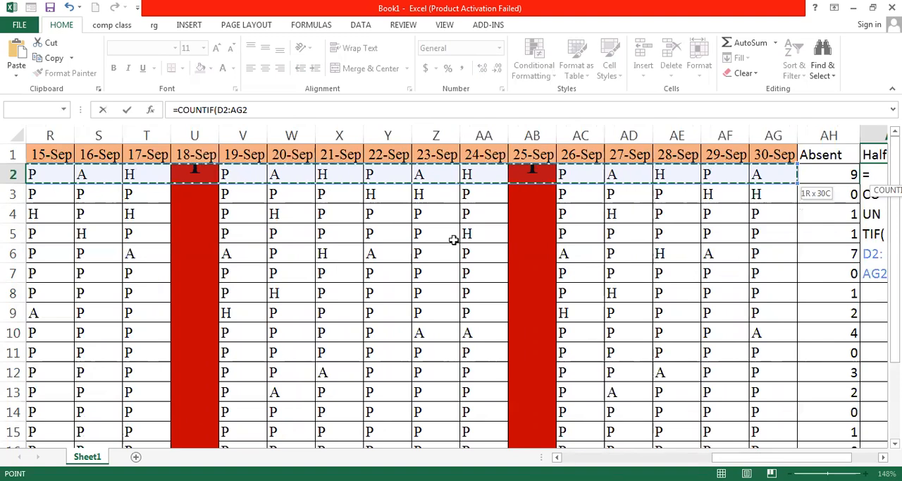
{"action": "left_click_drag", "start_coordinate": [782, 456], "coordinate": [810, 457]}
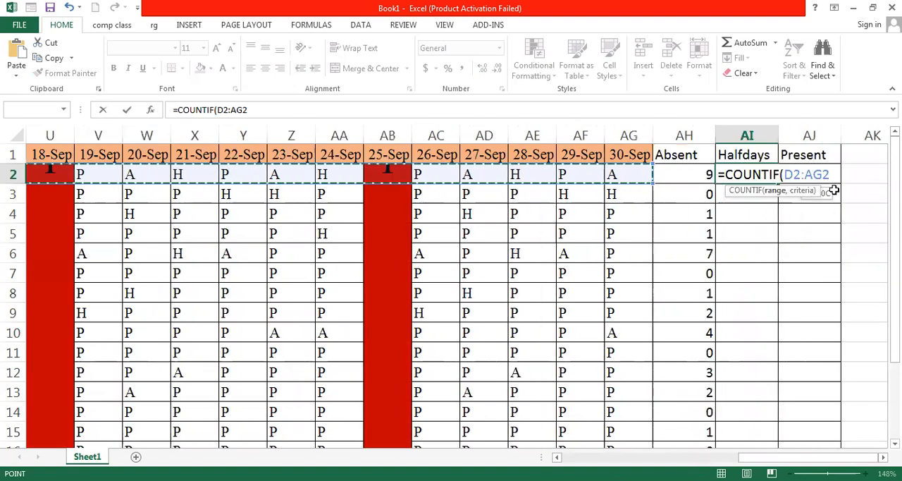
Finish the AI2 formula with criterion "H" and enter it
{"action": "type", "text": ","}
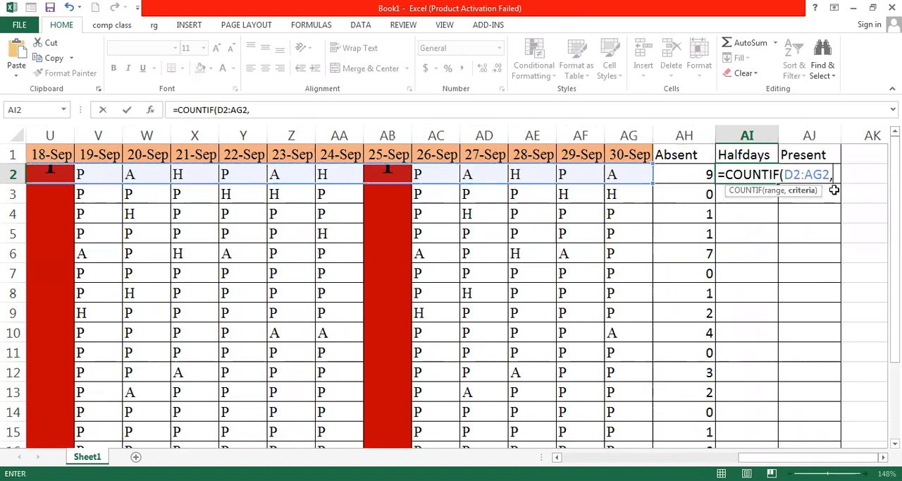
{"action": "type", "text": "\"H\""}
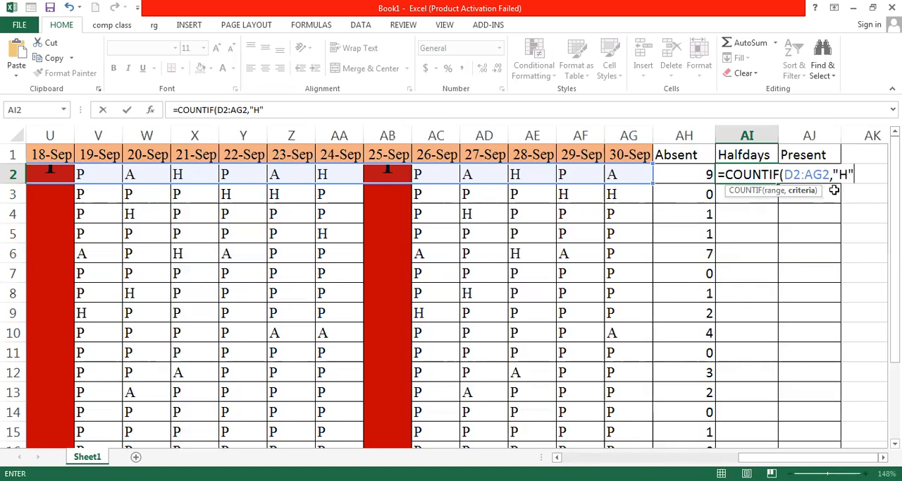
{"action": "type", "text": ")"}
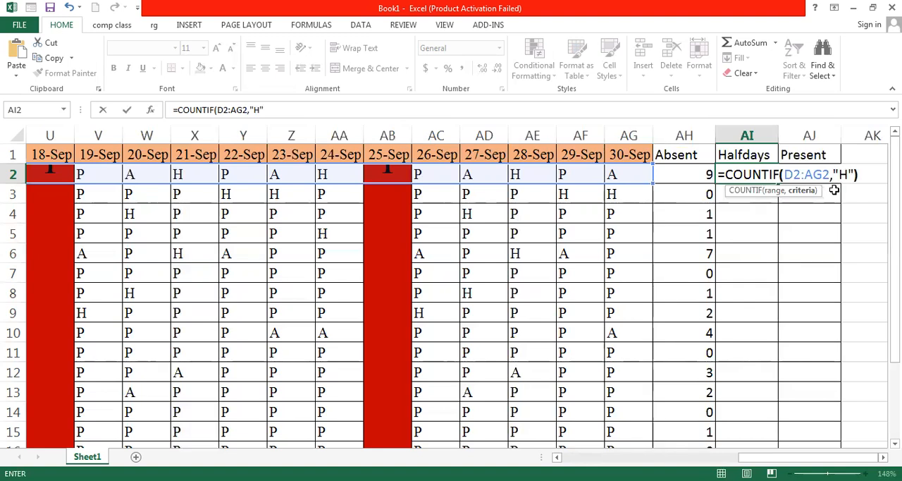
{"action": "key", "text": "Return"}
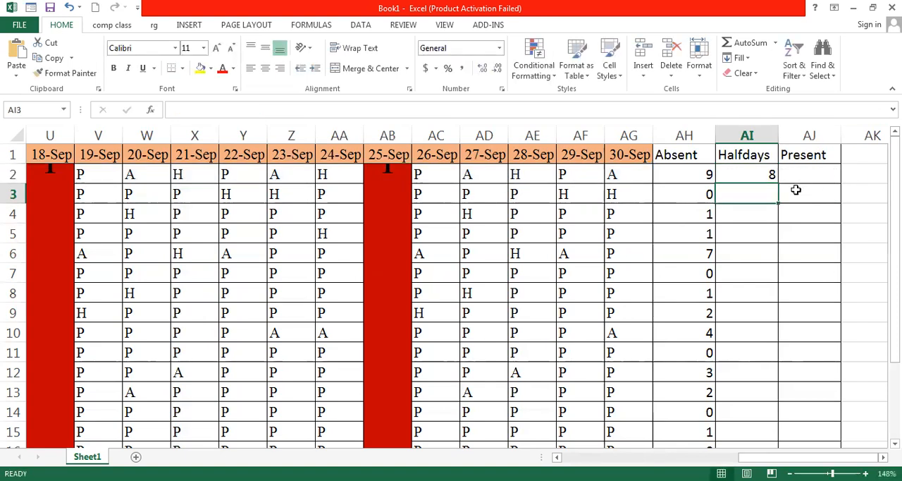
Examine the row 2 attendance entries across the dates to check the half-day count
{"action": "left_click", "coordinate": [771, 177]}
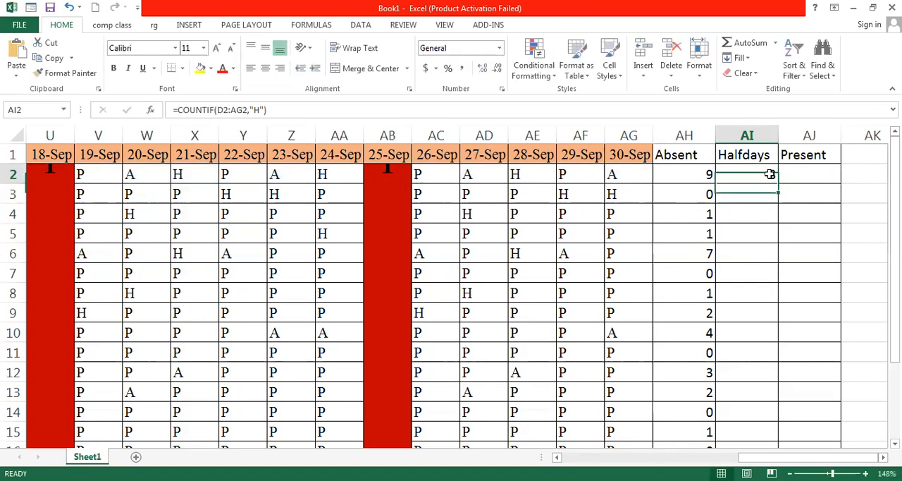
{"action": "left_click", "coordinate": [549, 173]}
{"action": "left_click", "coordinate": [353, 169]}
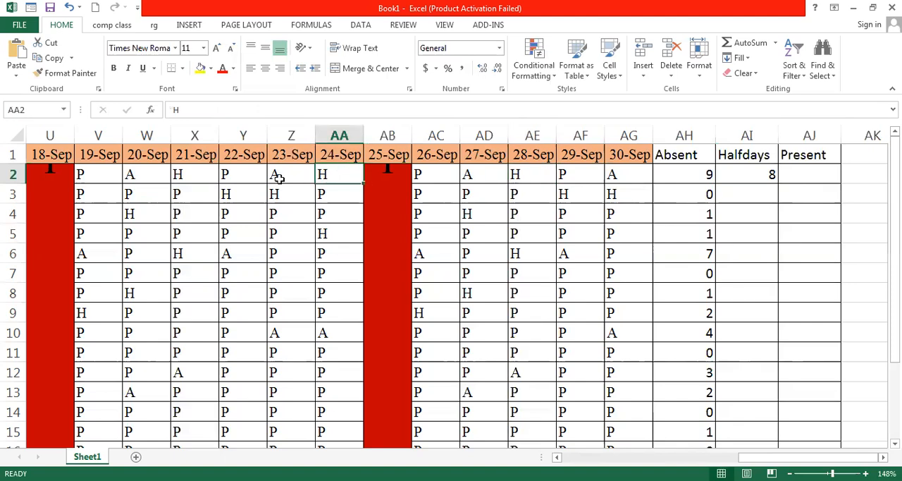
{"action": "left_click", "coordinate": [189, 174]}
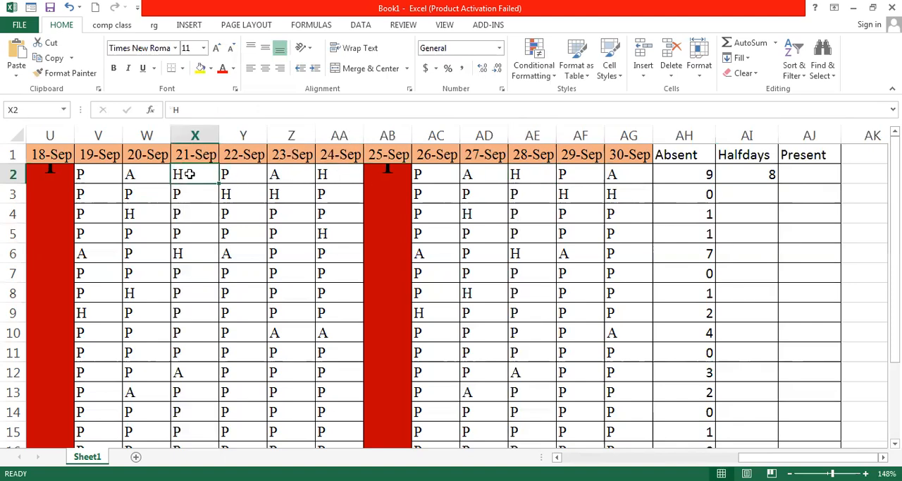
{"action": "key", "text": "Left"}
{"action": "key", "text": "Left"}
{"action": "key", "text": "Left"}
{"action": "key", "text": "Left"}
{"action": "key", "text": "Left"}
{"action": "key", "text": "Left"}
{"action": "key", "text": "Left"}
{"action": "key", "text": "Left"}
{"action": "key", "text": "Left"}
{"action": "key", "text": "Left"}
{"action": "key", "text": "Left"}
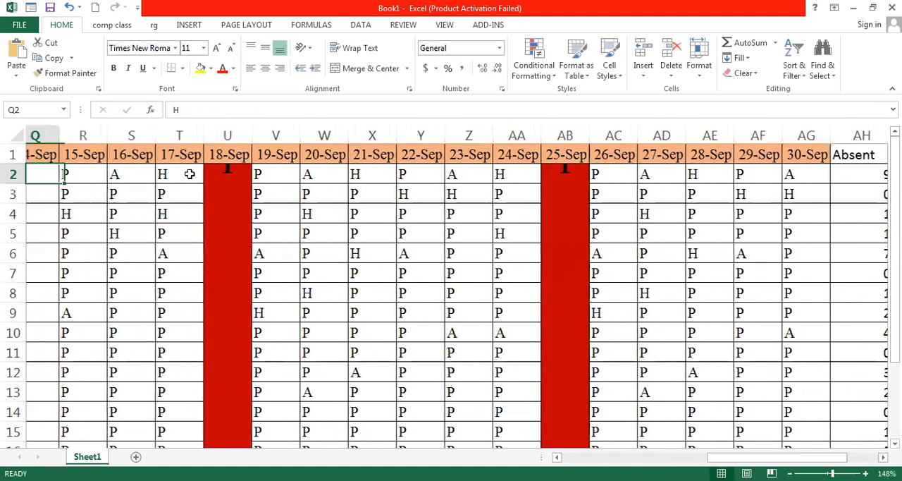
{"action": "key", "text": "Left"}
{"action": "key", "text": "Left"}
{"action": "key", "text": "Left"}
{"action": "key", "text": "Left"}
{"action": "key", "text": "Left"}
{"action": "key", "text": "Left"}
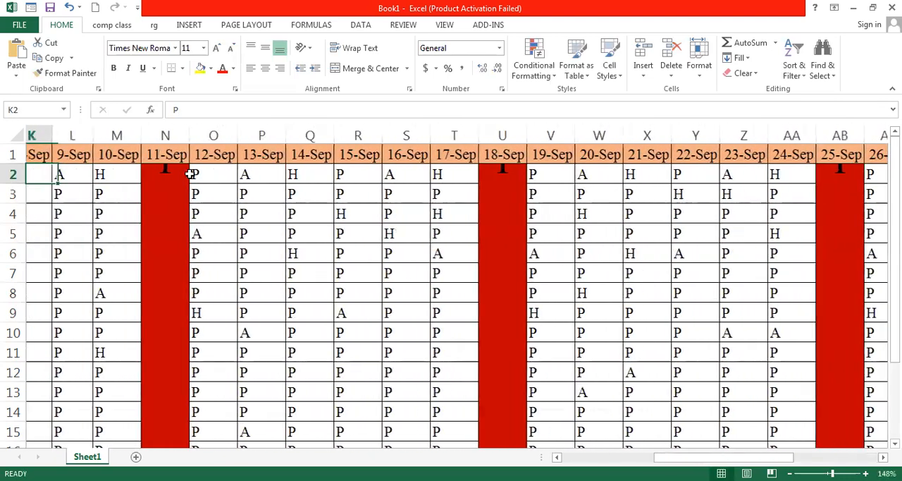
{"action": "key", "text": "Left"}
{"action": "key", "text": "Left"}
{"action": "key", "text": "Left"}
{"action": "key", "text": "Left"}
{"action": "key", "text": "Left"}
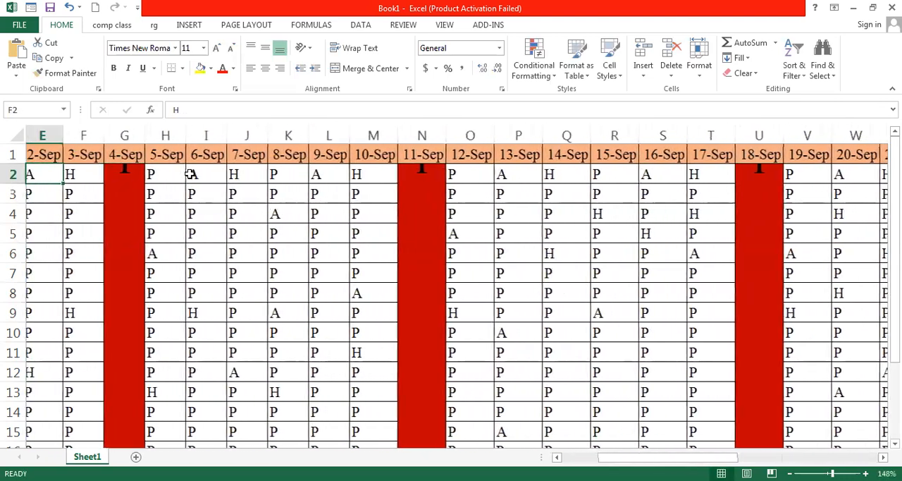
{"action": "key", "text": "Right"}
{"action": "key", "text": "Right"}
{"action": "key", "text": "Right"}
{"action": "key", "text": "Right"}
{"action": "key", "text": "Right"}
{"action": "key", "text": "Right"}
{"action": "key", "text": "Right"}
{"action": "key", "text": "Right"}
{"action": "key", "text": "Right"}
{"action": "key", "text": "Right"}
{"action": "key", "text": "Right"}
{"action": "key", "text": "Right"}
{"action": "key", "text": "Right"}
{"action": "key", "text": "Right"}
{"action": "key", "text": "Right"}
{"action": "key", "text": "Right"}
{"action": "key", "text": "Right"}
{"action": "key", "text": "Right"}
{"action": "key", "text": "Right"}
{"action": "key", "text": "Right"}
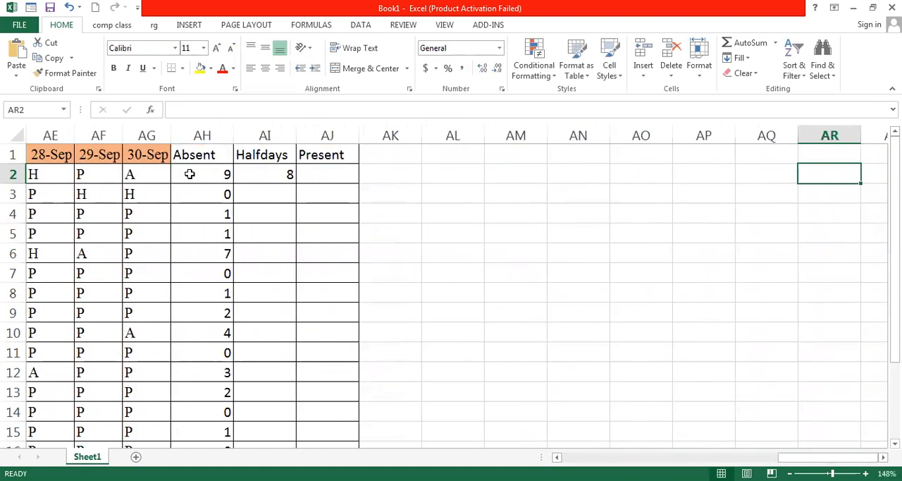
{"action": "key", "text": "Left"}
{"action": "key", "text": "Left"}
{"action": "key", "text": "Left"}
{"action": "key", "text": "Left"}
{"action": "key", "text": "Left"}
{"action": "key", "text": "Left"}
{"action": "key", "text": "Left"}
{"action": "key", "text": "Left"}
{"action": "key", "text": "Left"}
{"action": "key", "text": "Left"}
{"action": "key", "text": "Right"}
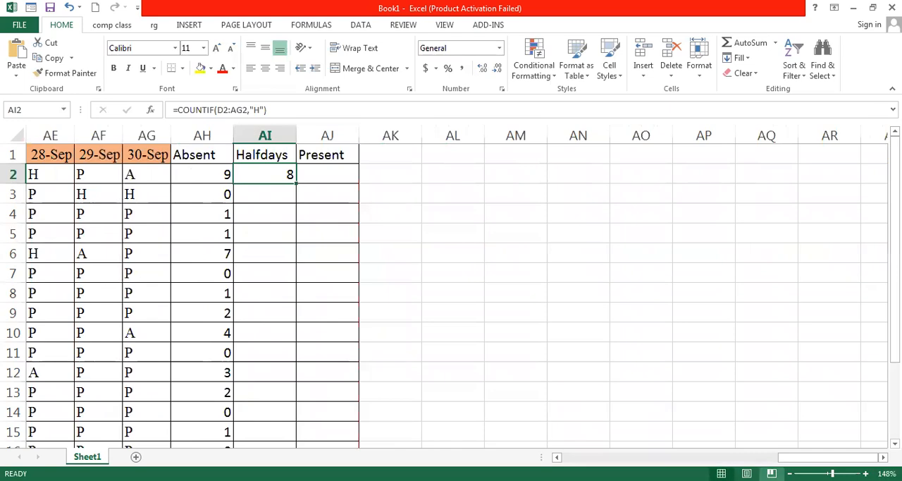
Copy the Halfdays formula from AI2 down through AI16
{"action": "left_click", "coordinate": [774, 457]}
{"action": "left_click_drag", "start_coordinate": [747, 457], "coordinate": [799, 457]}
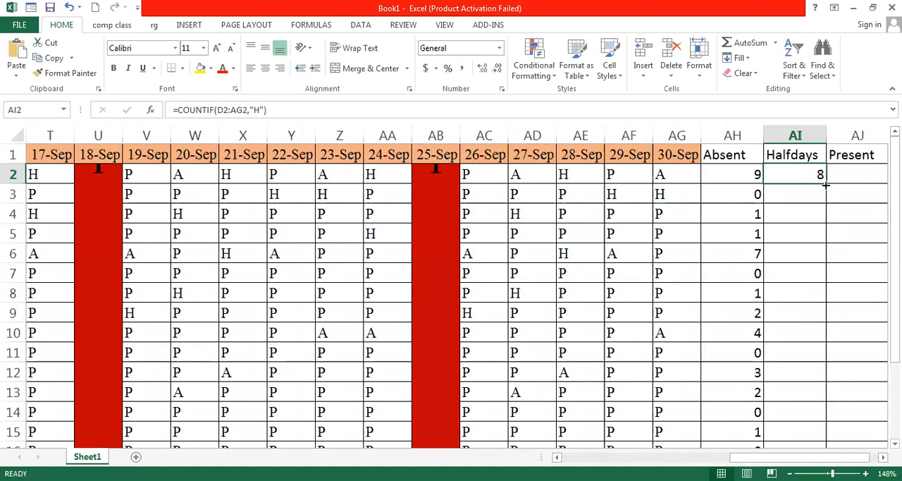
{"action": "left_click_drag", "start_coordinate": [827, 188], "coordinate": [802, 414]}
{"action": "left_click", "coordinate": [880, 235]}
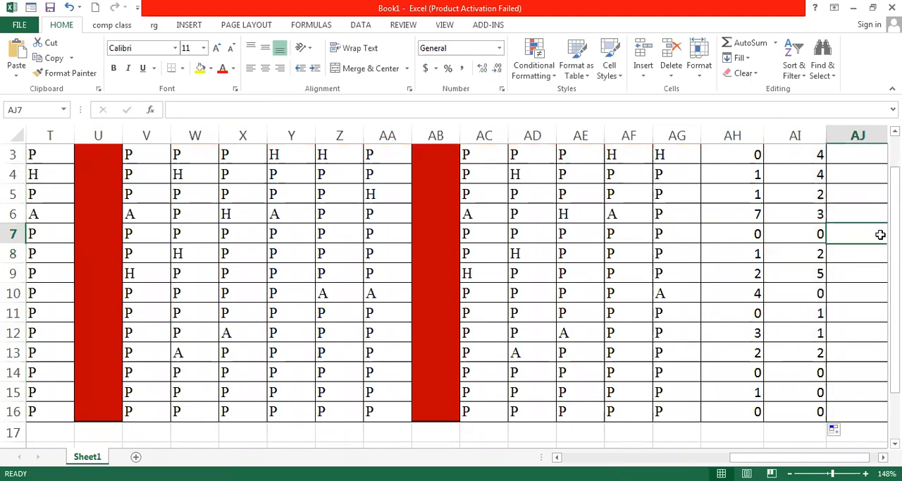
Enter the formula =30-AH2-(AI2/2) in AJ2 to calculate present days
{"action": "scroll", "coordinate": [880, 234], "scroll_direction": "up", "scroll_amount": 1}
{"action": "left_click", "coordinate": [856, 174]}
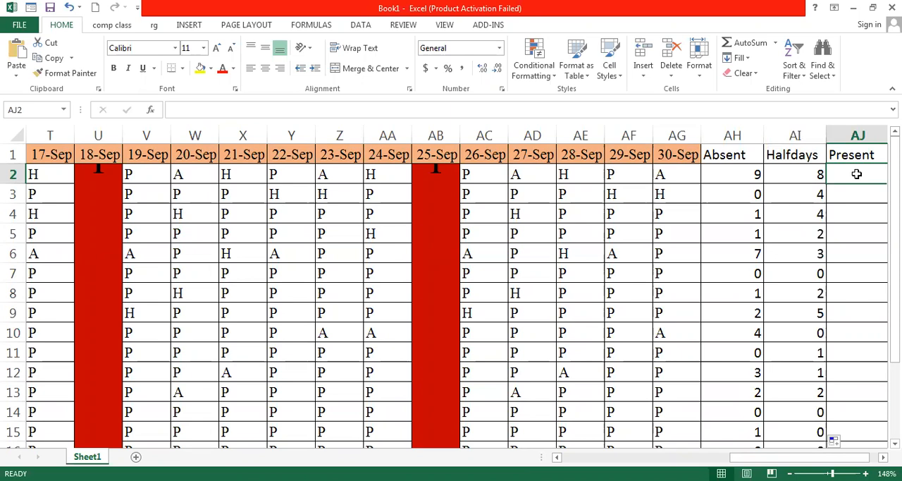
{"action": "type", "text": "="}
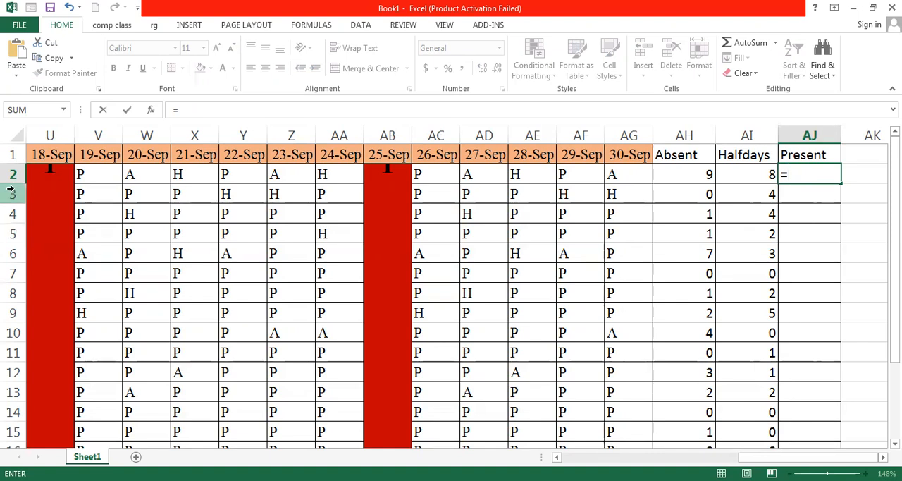
{"action": "type", "text": "30"}
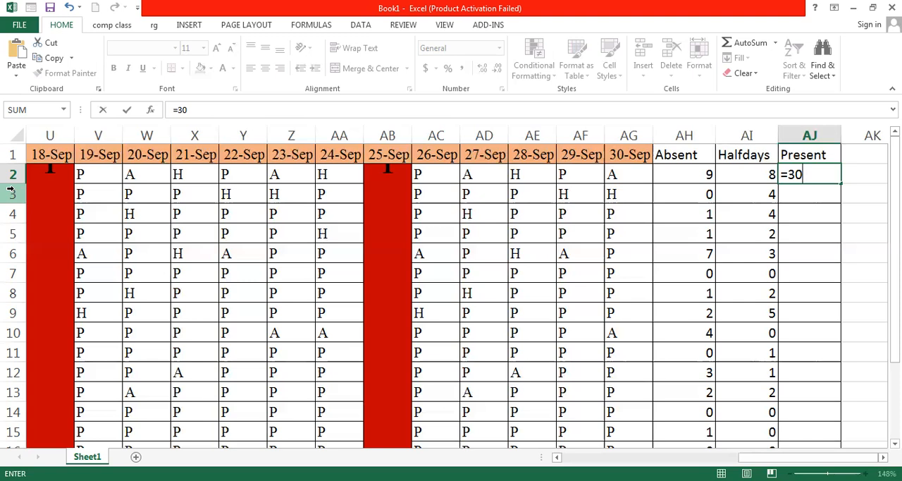
{"action": "type", "text": "-"}
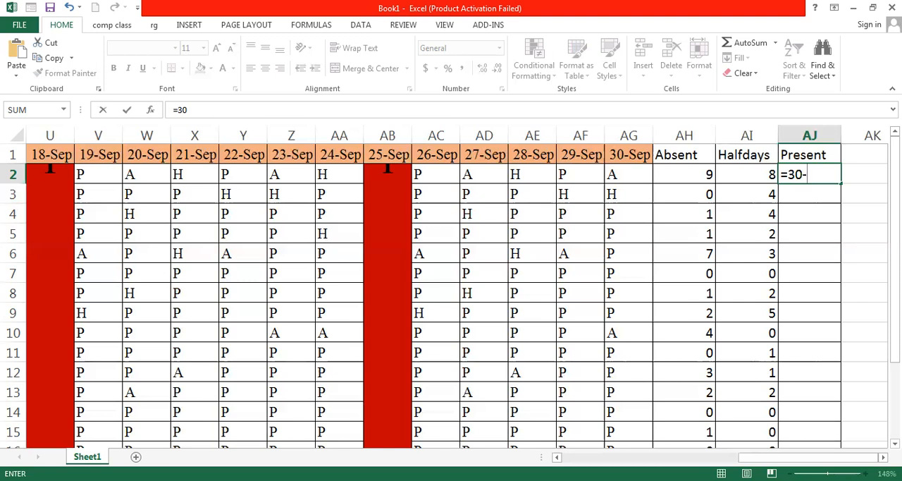
{"action": "left_click", "coordinate": [699, 174]}
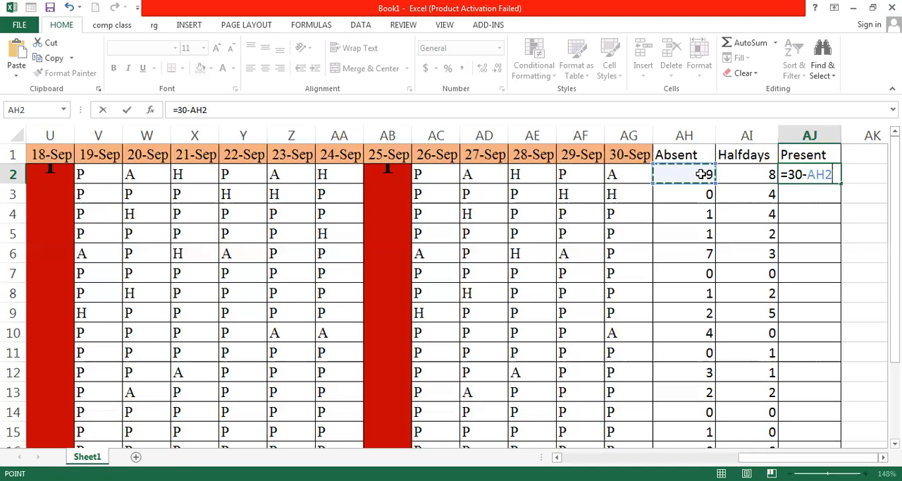
{"action": "type", "text": "-"}
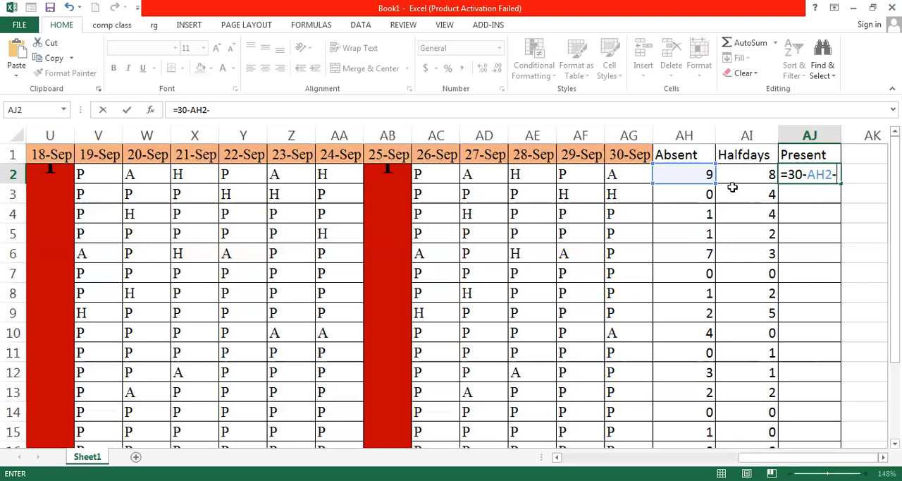
{"action": "type", "text": "("}
{"action": "left_click", "coordinate": [759, 174]}
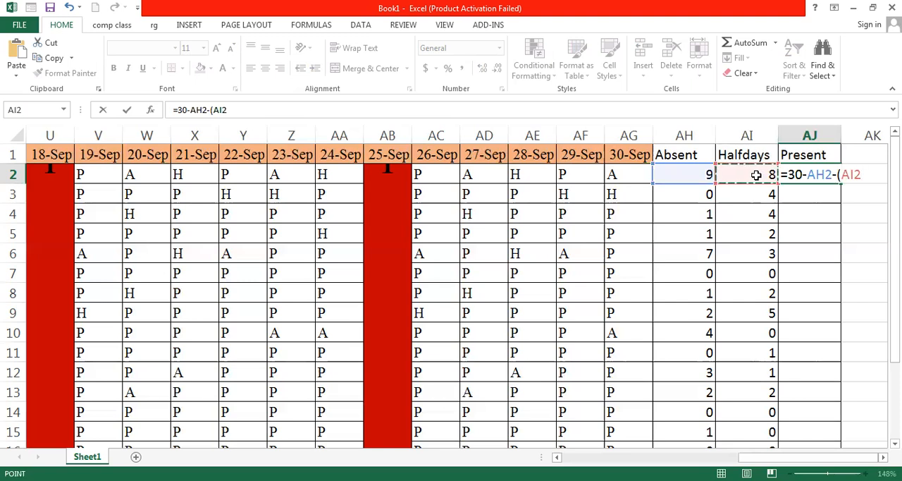
{"action": "type", "text": "/@"}
{"action": "key", "text": "BackSpace"}
{"action": "type", "text": "2"}
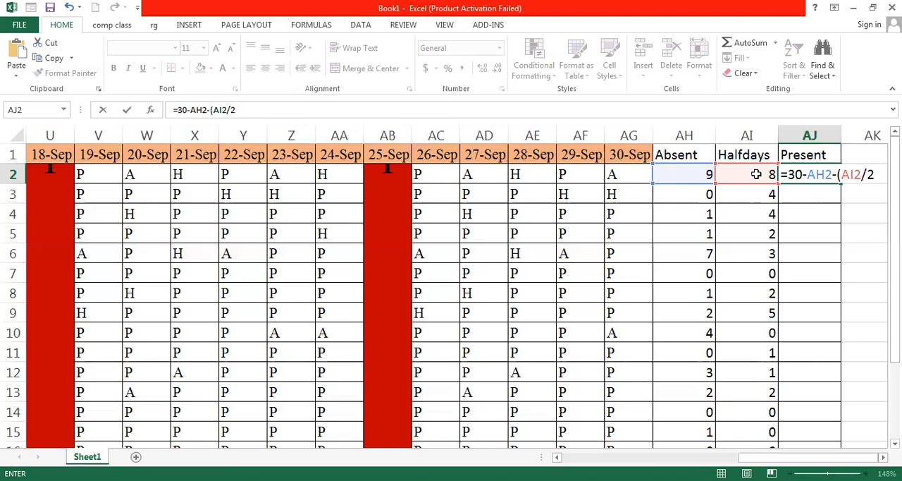
{"action": "type", "text": ")"}
{"action": "key", "text": "Return"}
{"action": "left_click", "coordinate": [832, 176]}
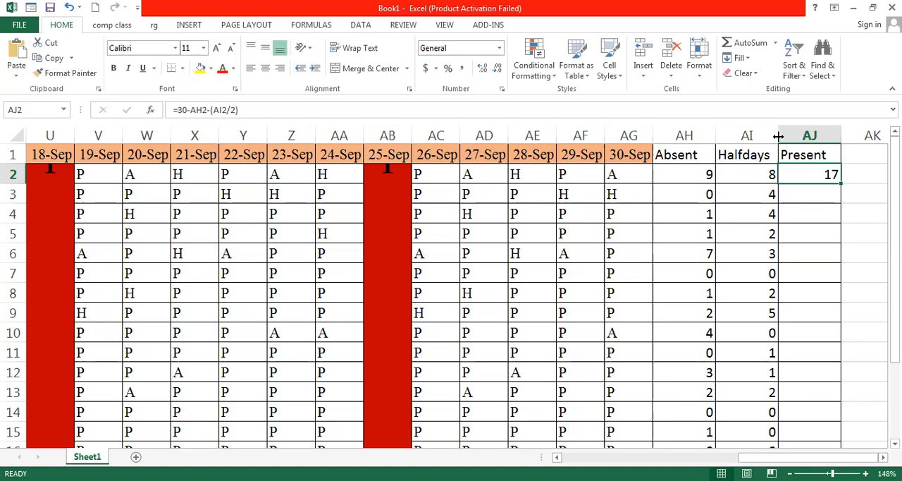
Enter the formula =30-AH3-(AI3/2) in AJ3
{"action": "left_click", "coordinate": [794, 198]}
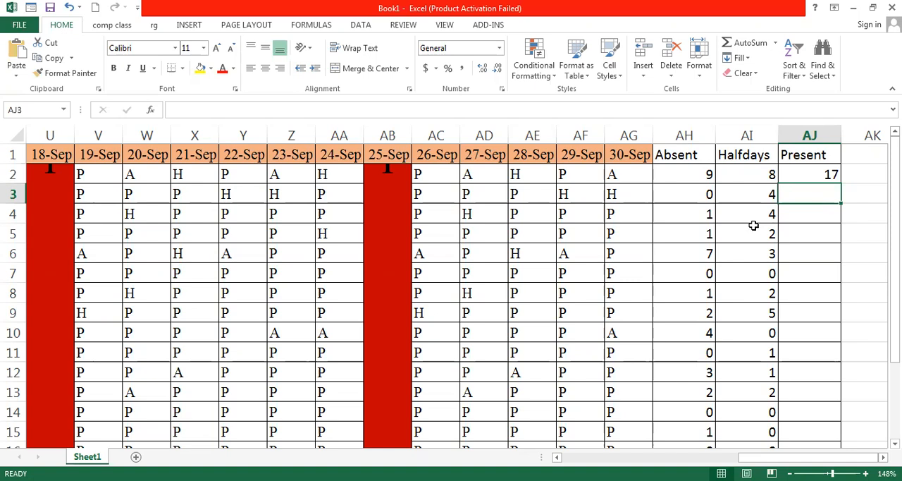
{"action": "left_click", "coordinate": [813, 174]}
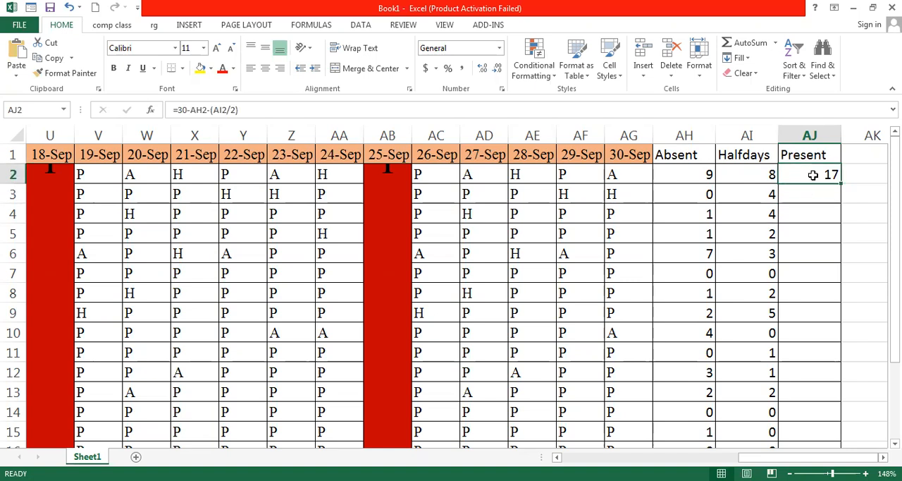
{"action": "left_click", "coordinate": [810, 197]}
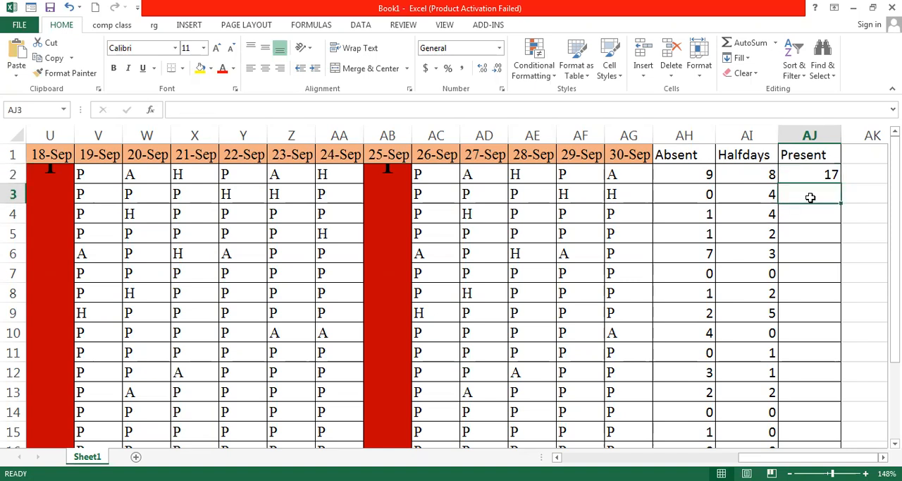
{"action": "type", "text": "="}
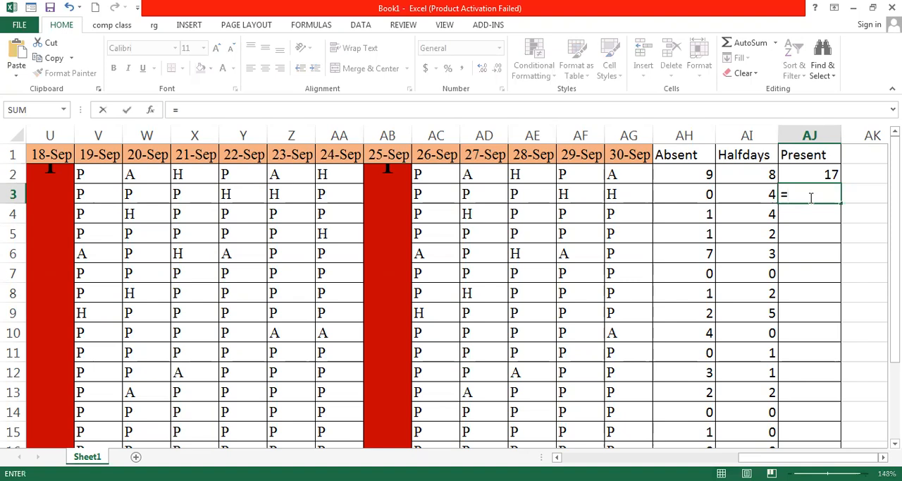
{"action": "type", "text": "30"}
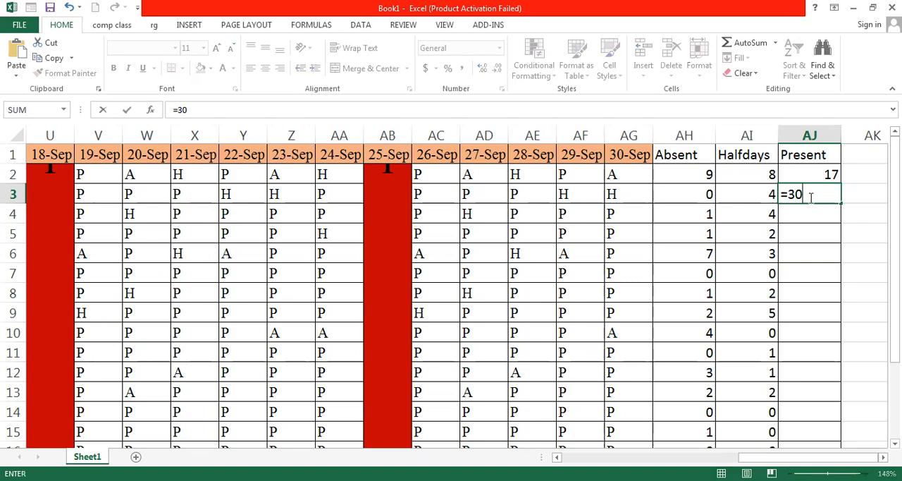
{"action": "type", "text": "-"}
{"action": "left_click", "coordinate": [685, 190]}
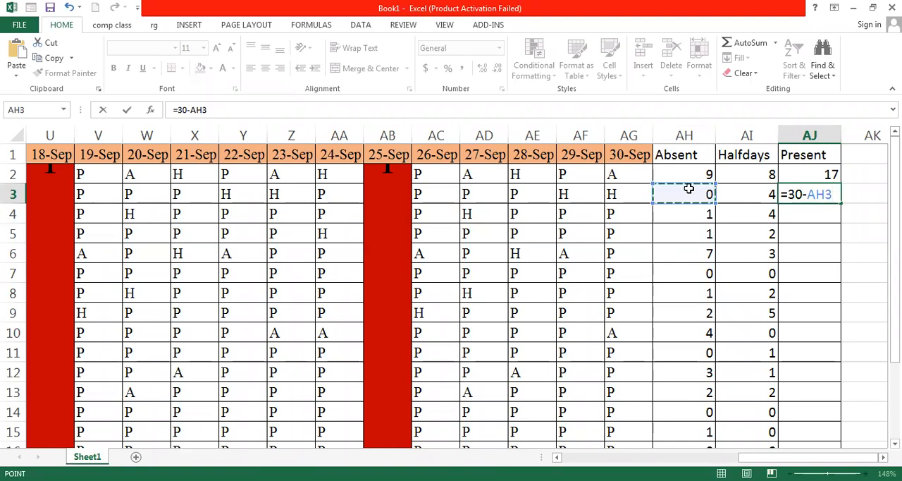
{"action": "type", "text": "-("}
{"action": "left_click", "coordinate": [744, 189]}
{"action": "type", "text": "/2w"}
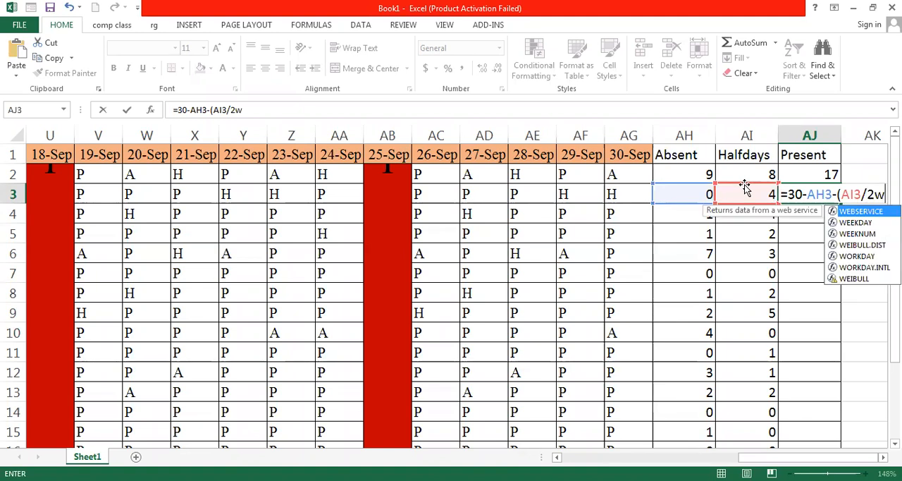
{"action": "key", "text": "BackSpace"}
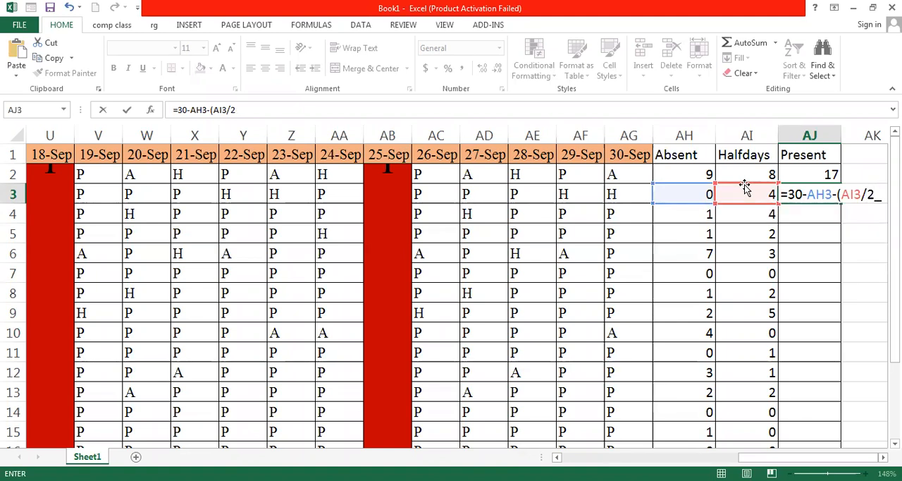
{"action": "key", "text": "Return"}
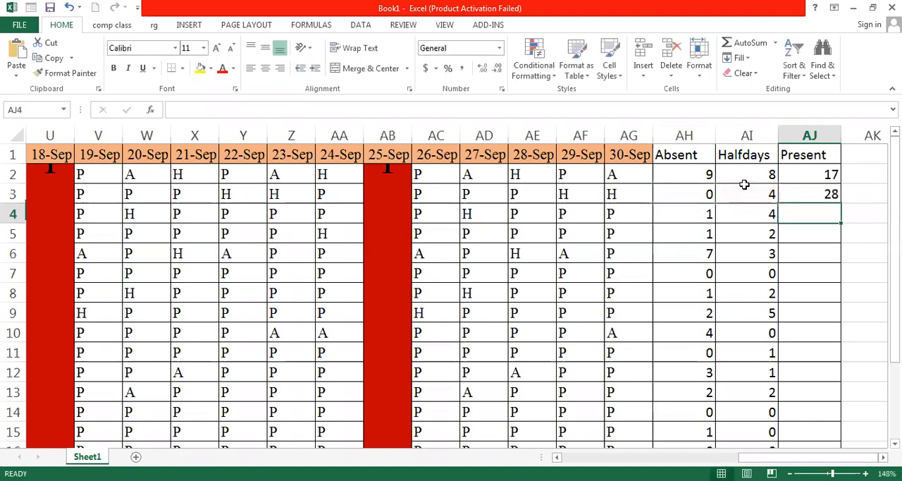
Copy the Present formula from AJ3 down through AJ16
{"action": "left_click", "coordinate": [825, 200]}
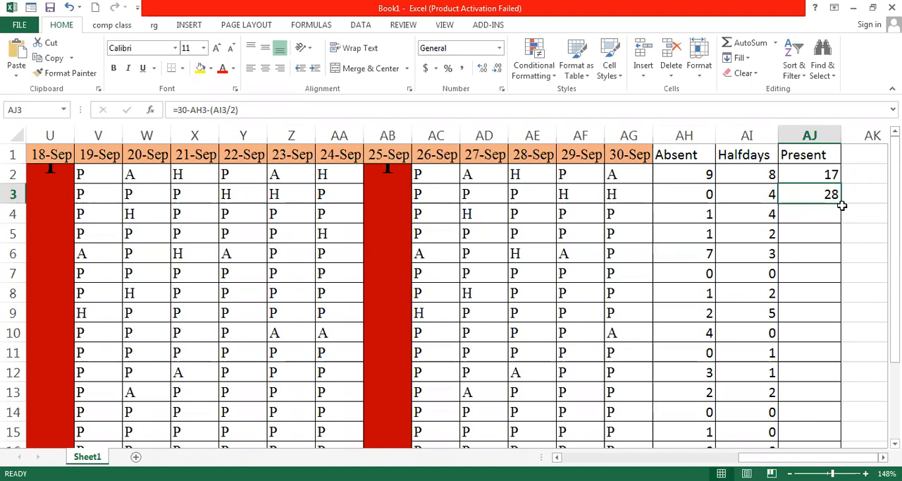
{"action": "left_click_drag", "start_coordinate": [842, 203], "coordinate": [842, 406]}
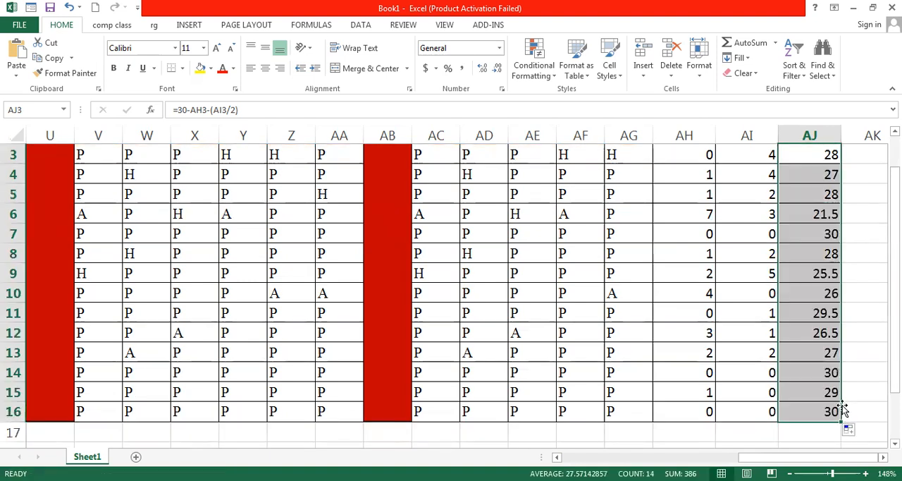
{"action": "left_click", "coordinate": [839, 412]}
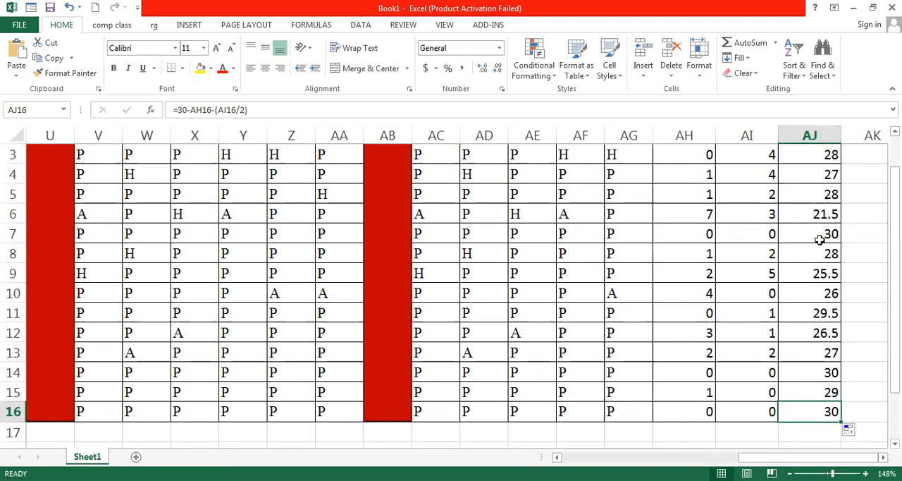
Add the column header Gross Salary in cell AK1
{"action": "scroll", "coordinate": [819, 240], "scroll_direction": "up", "scroll_amount": 1}
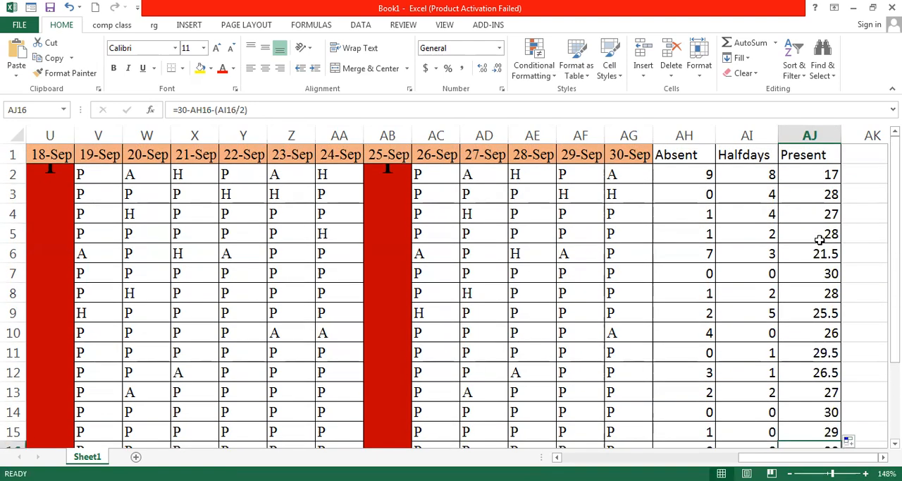
{"action": "scroll", "coordinate": [820, 240], "scroll_direction": "down", "scroll_amount": 1}
{"action": "left_click", "coordinate": [878, 266]}
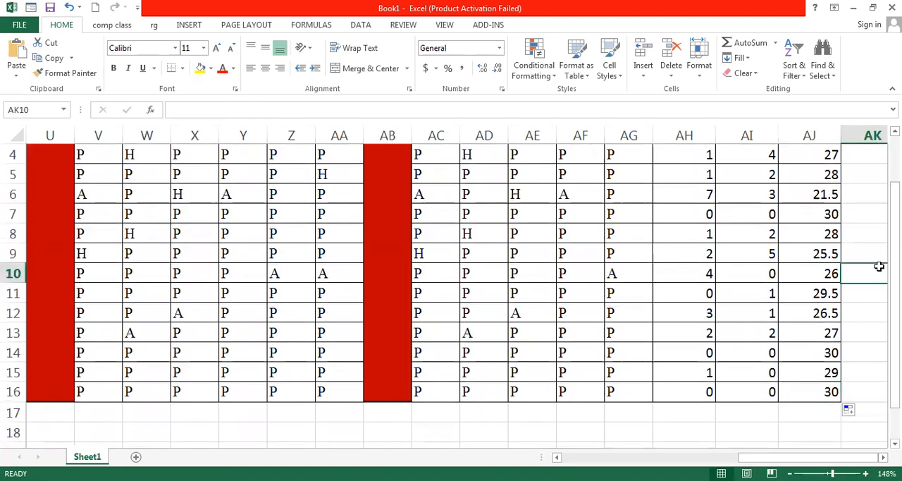
{"action": "scroll", "coordinate": [879, 267], "scroll_direction": "up", "scroll_amount": 1}
{"action": "left_click", "coordinate": [868, 172]}
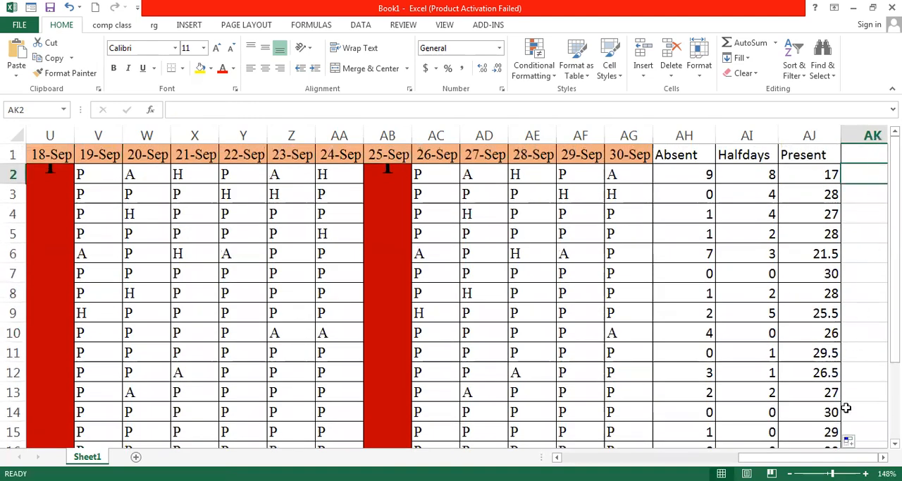
{"action": "left_click", "coordinate": [851, 152]}
{"action": "left_click", "coordinate": [883, 457]}
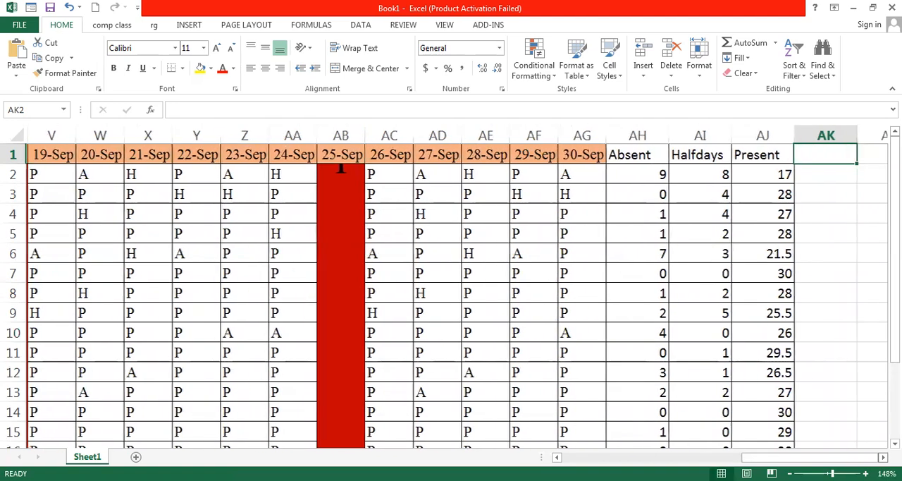
{"action": "left_click", "coordinate": [883, 458]}
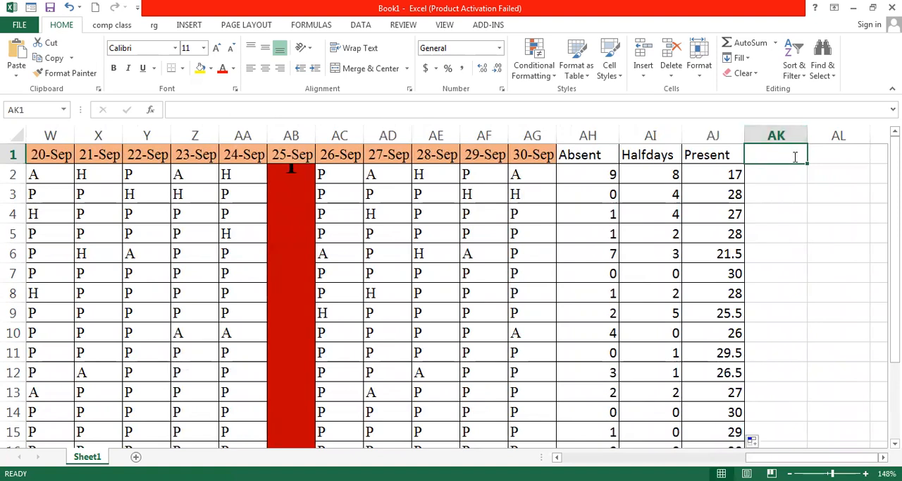
{"action": "type", "text": "Gross"}
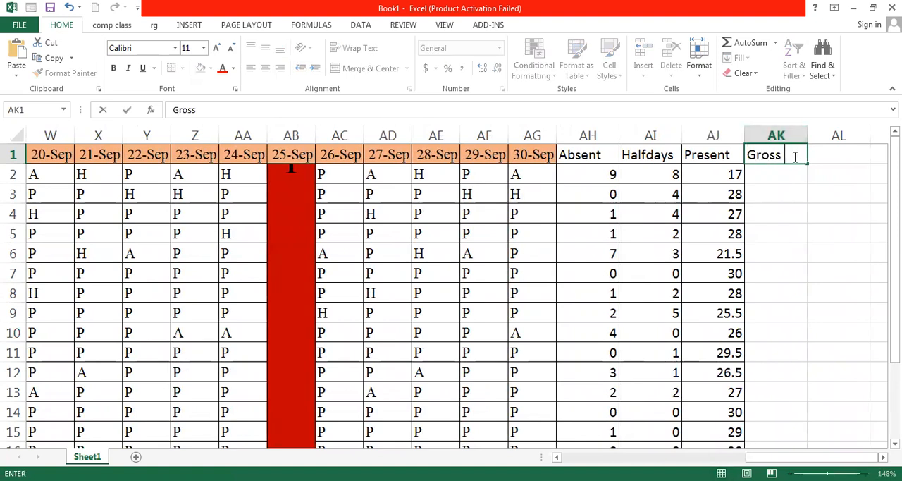
{"action": "type", "text": " Salary"}
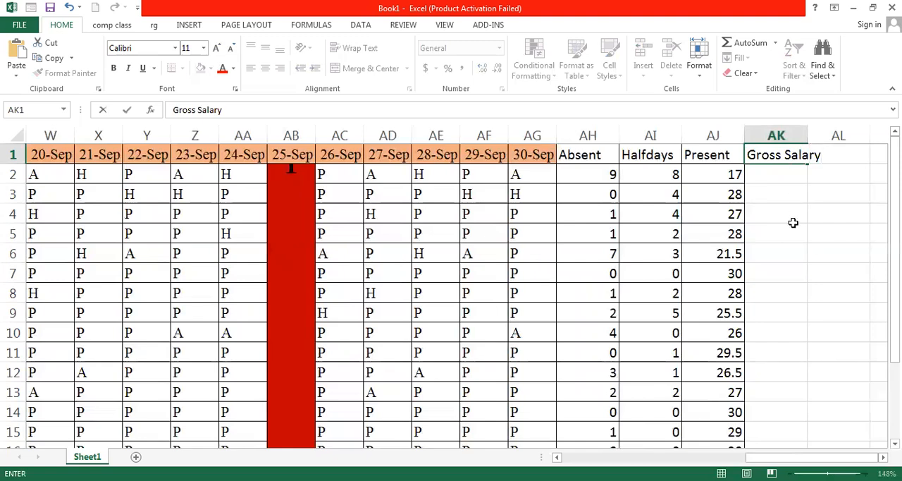
Enter gross salaries 70000, 50000, 45000 and 30000 in AK2 through AK5
{"action": "left_click", "coordinate": [776, 174]}
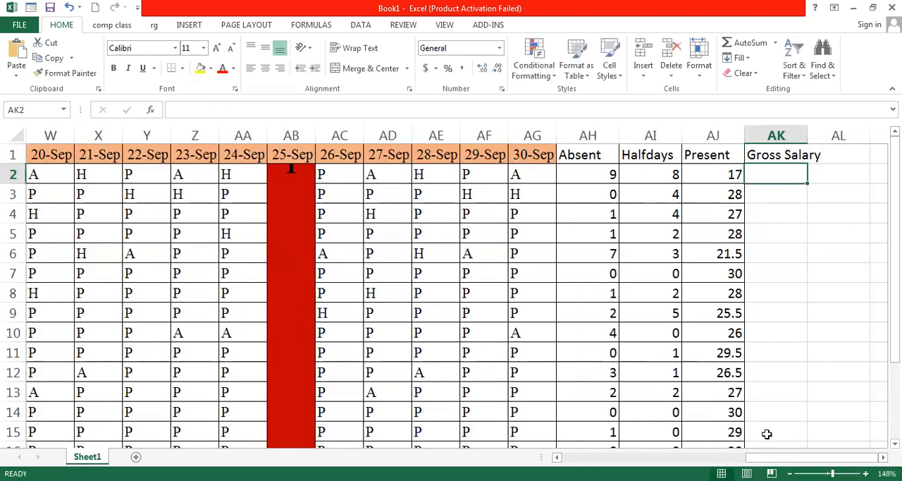
{"action": "mouse_move", "coordinate": [771, 458]}
{"action": "left_mouse_down"}
{"action": "mouse_move", "coordinate": [583, 458]}
{"action": "mouse_move", "coordinate": [767, 458]}
{"action": "left_mouse_up"}
{"action": "type", "text": "70000"}
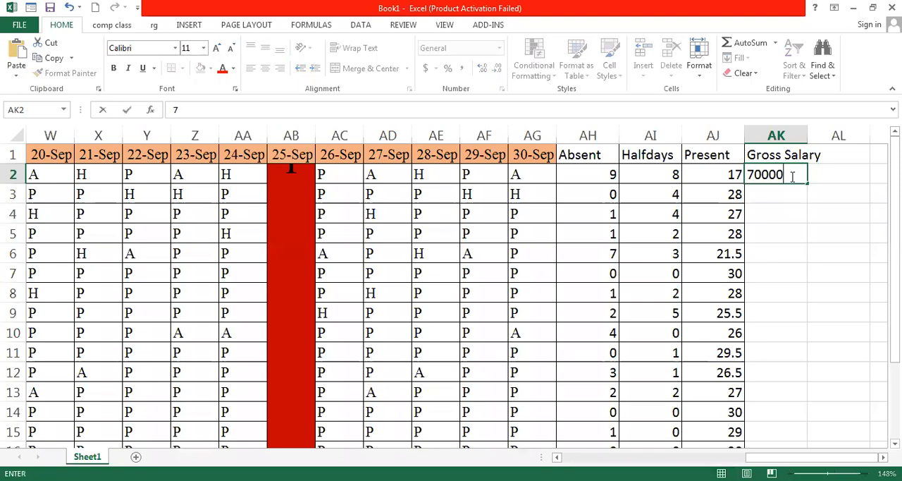
{"action": "left_click", "coordinate": [770, 190]}
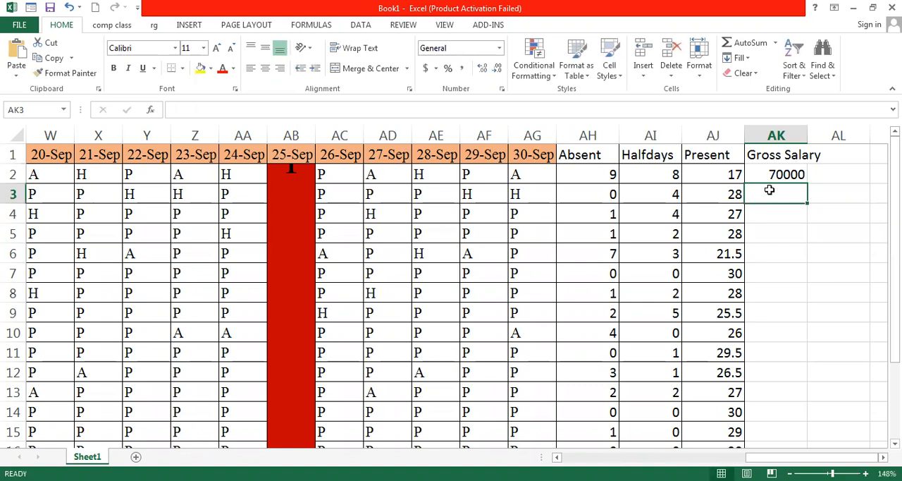
{"action": "type", "text": "50000"}
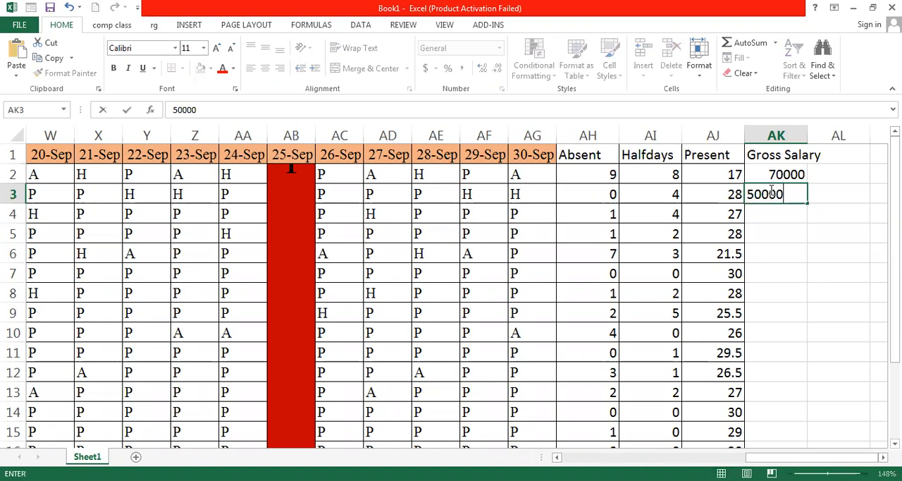
{"action": "left_click", "coordinate": [762, 220]}
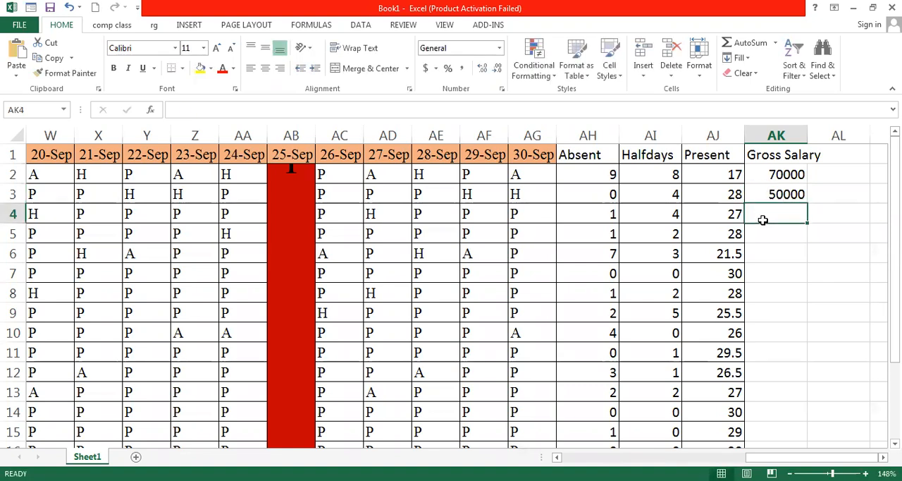
{"action": "type", "text": "45000"}
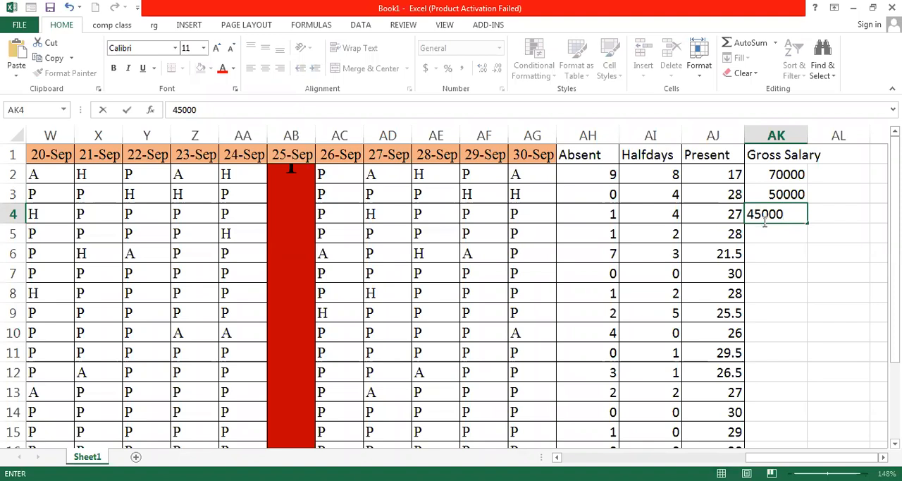
{"action": "left_click", "coordinate": [768, 227]}
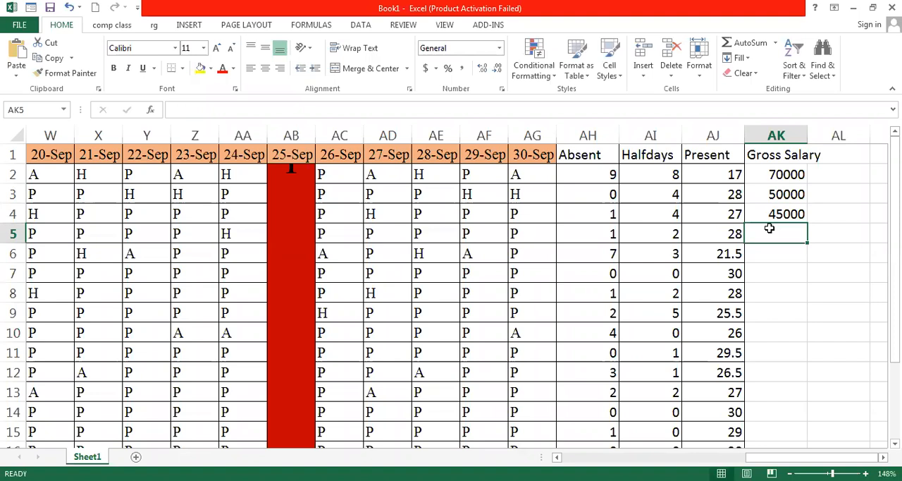
{"action": "type", "text": "30000"}
{"action": "key", "text": "Return"}
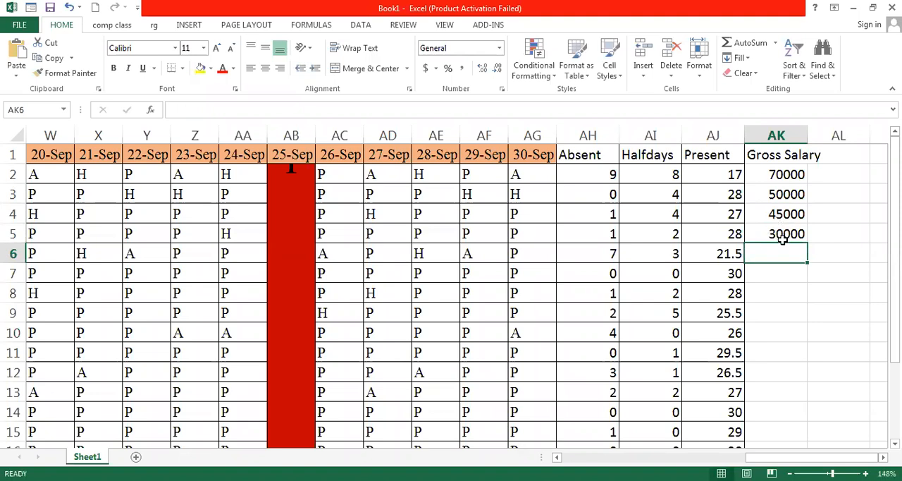
Copy the 30000 salary from AK5 down through AK10
{"action": "left_click", "coordinate": [782, 238]}
{"action": "left_click_drag", "start_coordinate": [805, 243], "coordinate": [804, 334]}
Enter a gross salary of 25000 in AK11 and AK12
{"action": "scroll", "coordinate": [803, 334], "scroll_direction": "down", "scroll_amount": 1}
{"action": "left_click", "coordinate": [799, 297]}
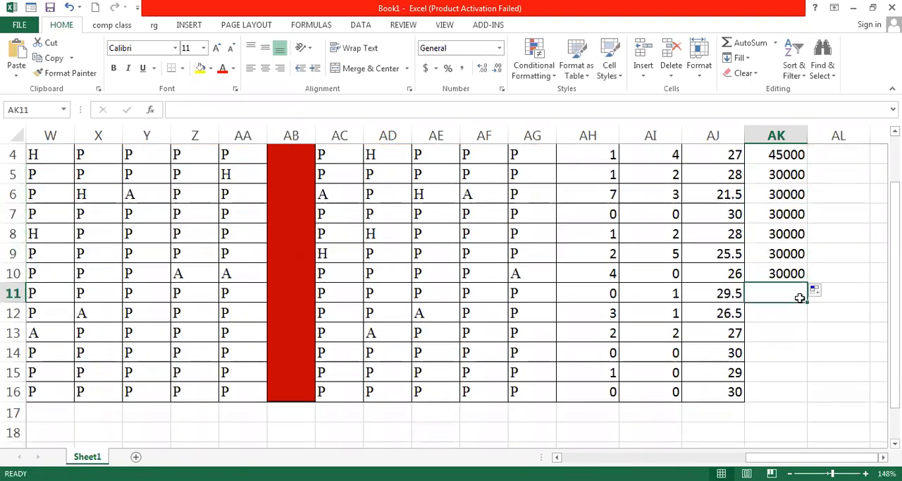
{"action": "type", "text": "3"}
{"action": "key", "text": "BackSpace"}
{"action": "type", "text": "2"}
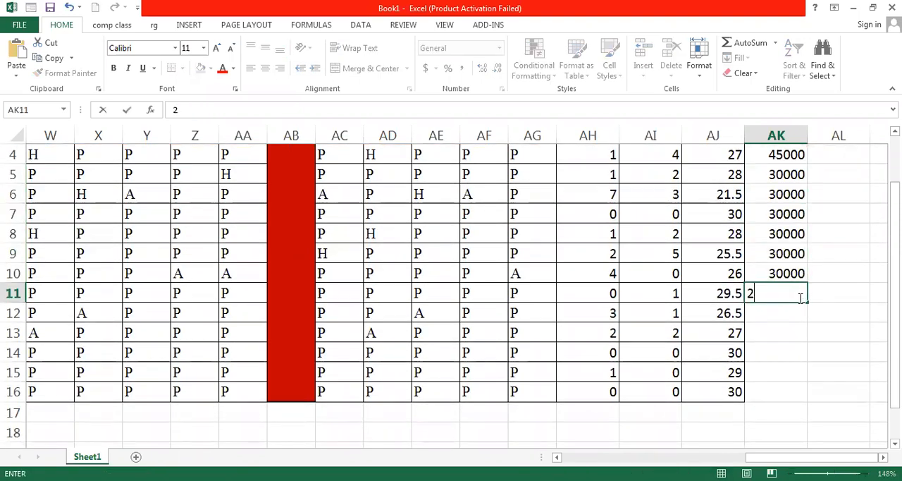
{"action": "type", "text": "5000"}
{"action": "key", "text": "Return"}
{"action": "type", "text": "25000"}
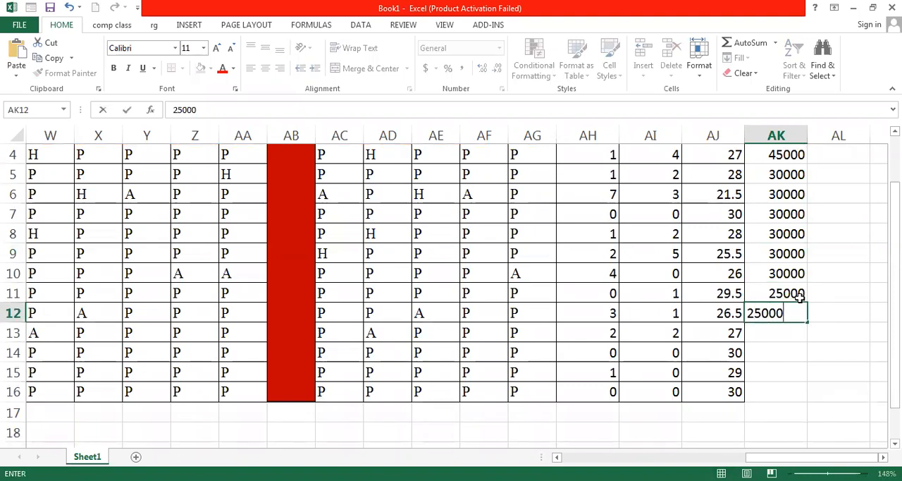
{"action": "key", "text": "Return"}
Enter a gross salary of 20000 in AK13 through AK16
{"action": "type", "text": "20000"}
{"action": "key", "text": "Return"}
{"action": "type", "text": "20000"}
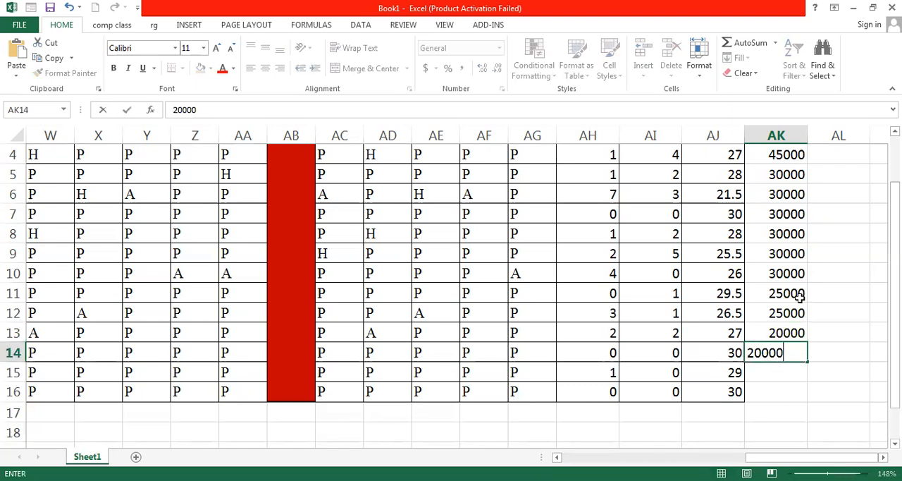
{"action": "key", "text": "Return"}
{"action": "type", "text": "20000"}
{"action": "key", "text": "Return"}
{"action": "type", "text": "2"}
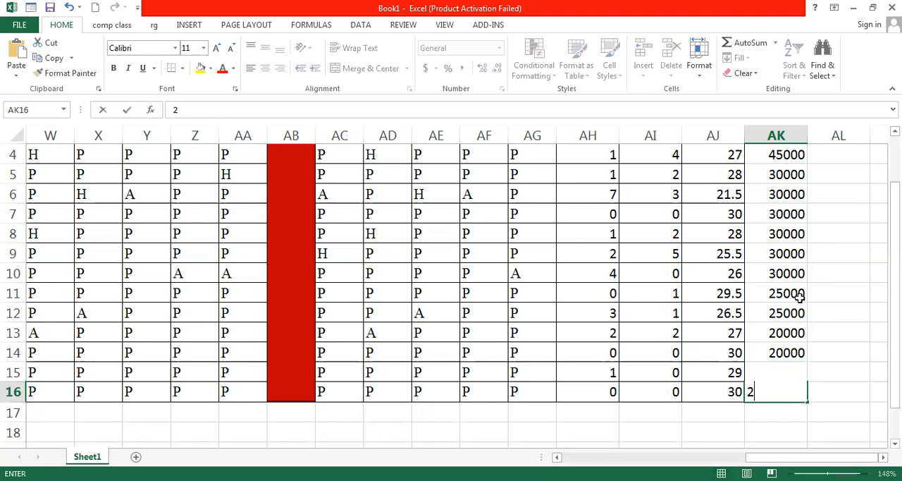
{"action": "type", "text": "0000"}
{"action": "left_click", "coordinate": [810, 371]}
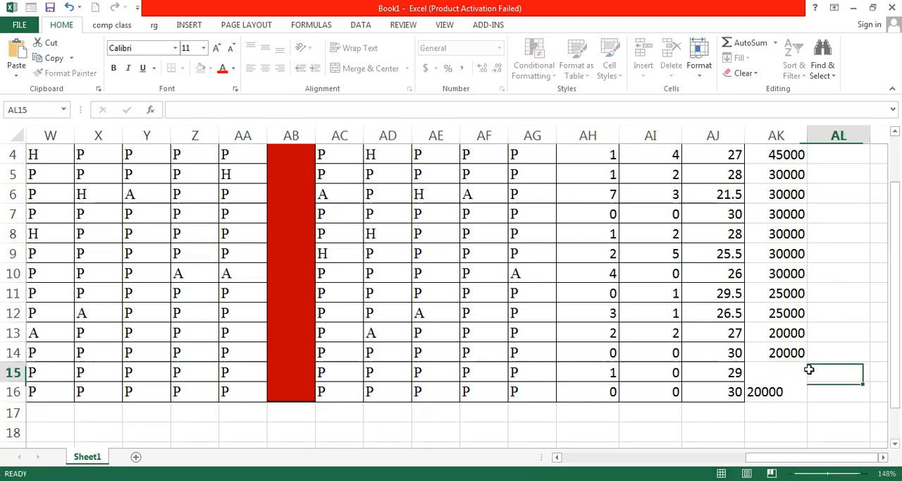
Autofit column AK's width to its contents
{"action": "scroll", "coordinate": [812, 374], "scroll_direction": "up", "scroll_amount": 1}
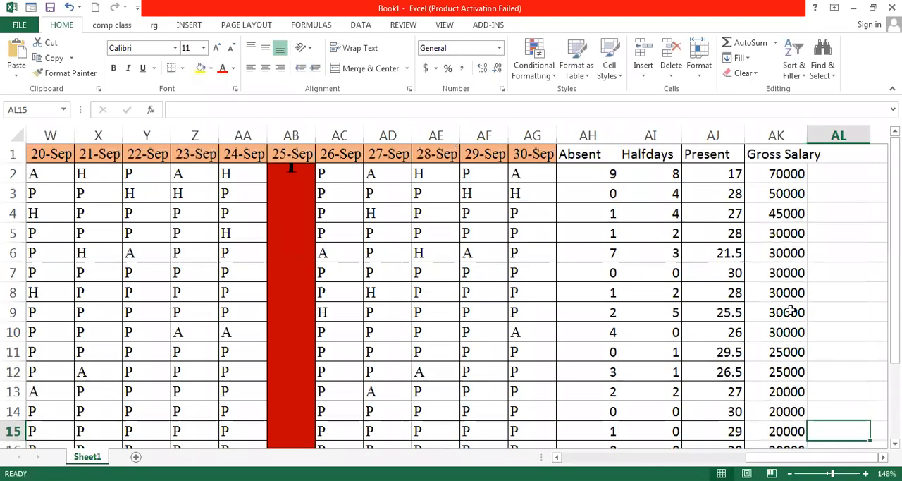
{"action": "double_click", "coordinate": [806, 130]}
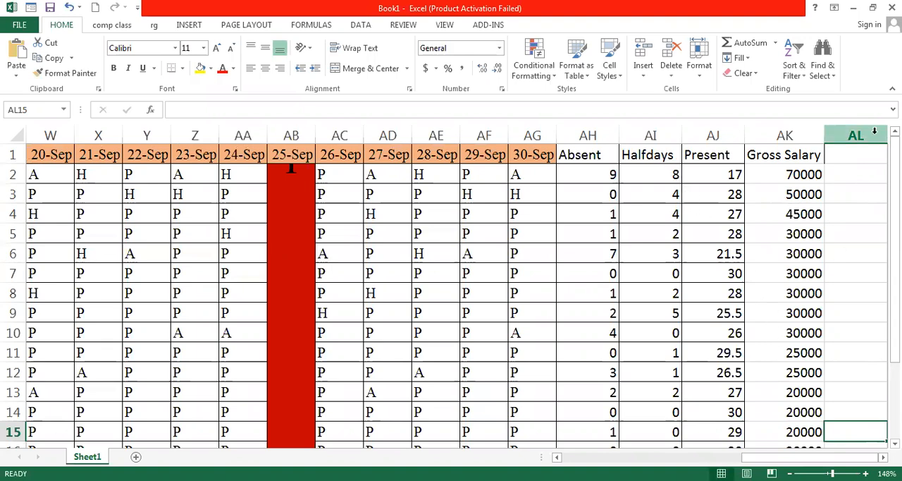
Add the column header Salary On Attended Day in cell AL1
{"action": "left_click", "coordinate": [856, 156]}
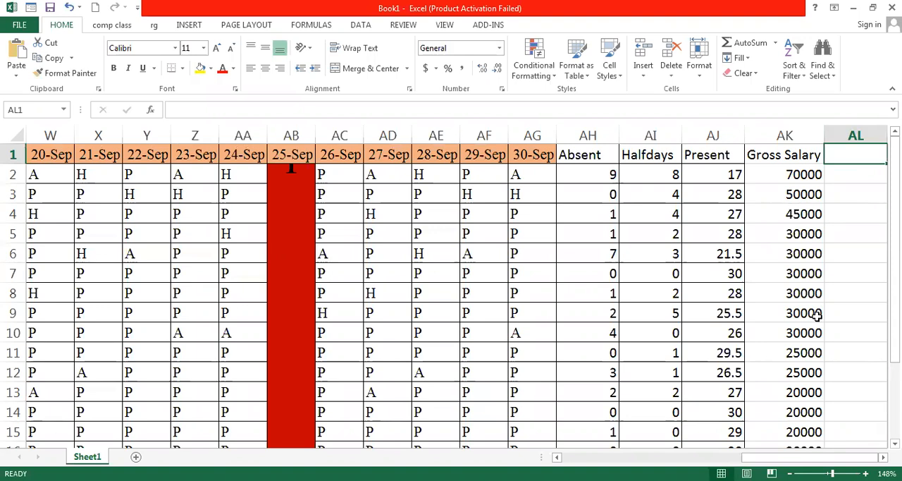
{"action": "left_click", "coordinate": [841, 176]}
{"action": "left_click", "coordinate": [817, 172]}
{"action": "left_click", "coordinate": [848, 154]}
{"action": "type", "text": "Sala"}
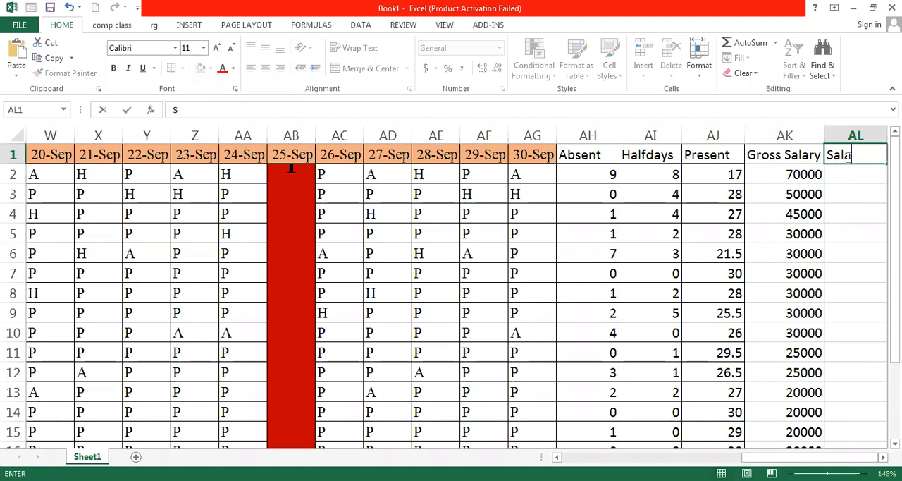
{"action": "type", "text": "ry On Atten"}
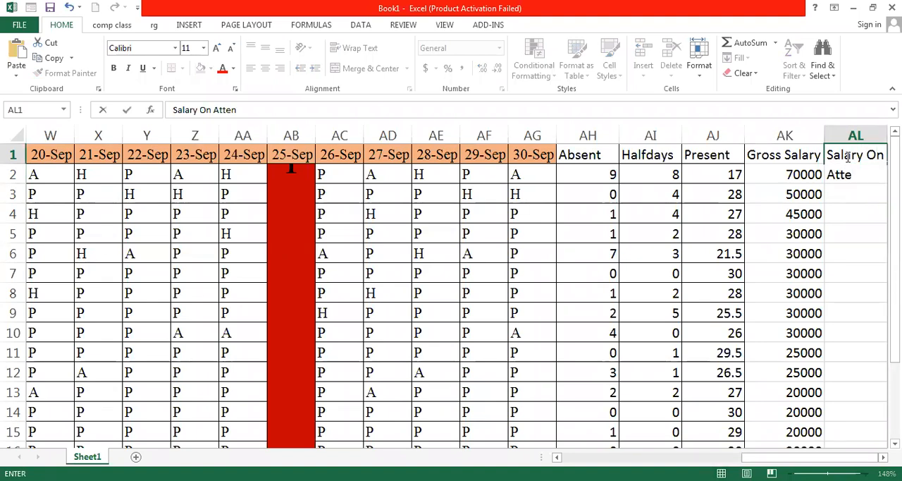
{"action": "type", "text": "ded Da"}
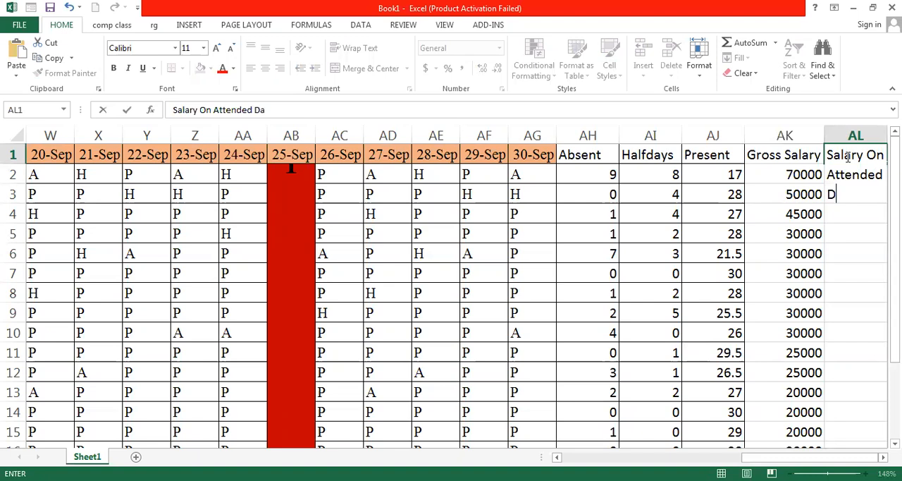
{"action": "type", "text": "y"}
{"action": "left_click", "coordinate": [880, 214]}
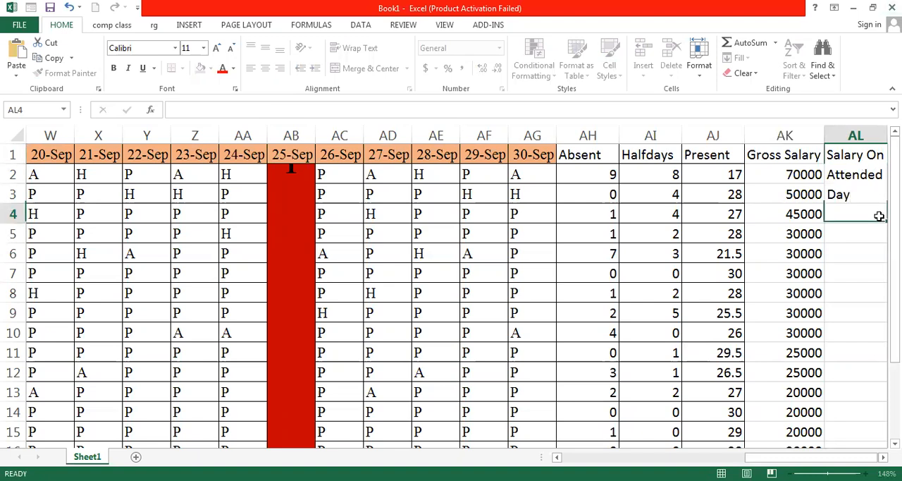
Wrap the text of the AL1 header and set column AL's width to about 10
{"action": "left_click", "coordinate": [861, 153]}
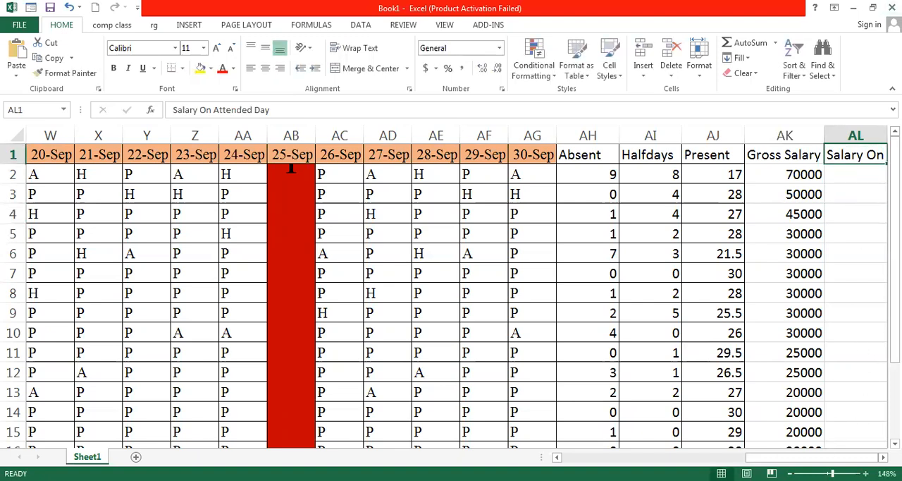
{"action": "left_click", "coordinate": [883, 457]}
{"action": "left_click", "coordinate": [883, 457]}
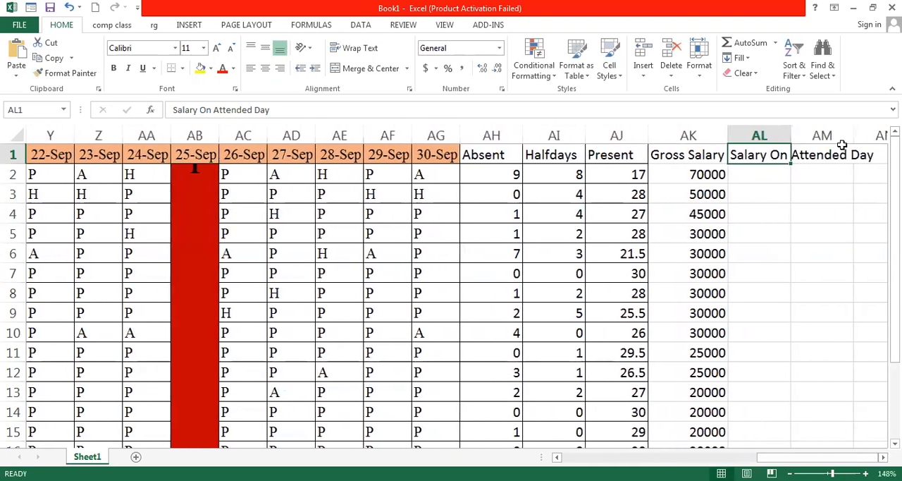
{"action": "left_click_drag", "start_coordinate": [790, 136], "coordinate": [812, 136]}
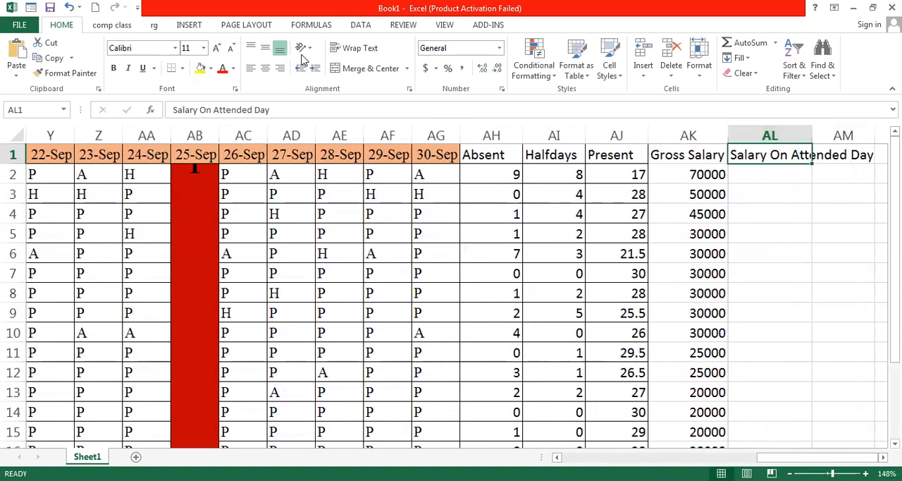
{"action": "left_click", "coordinate": [346, 50]}
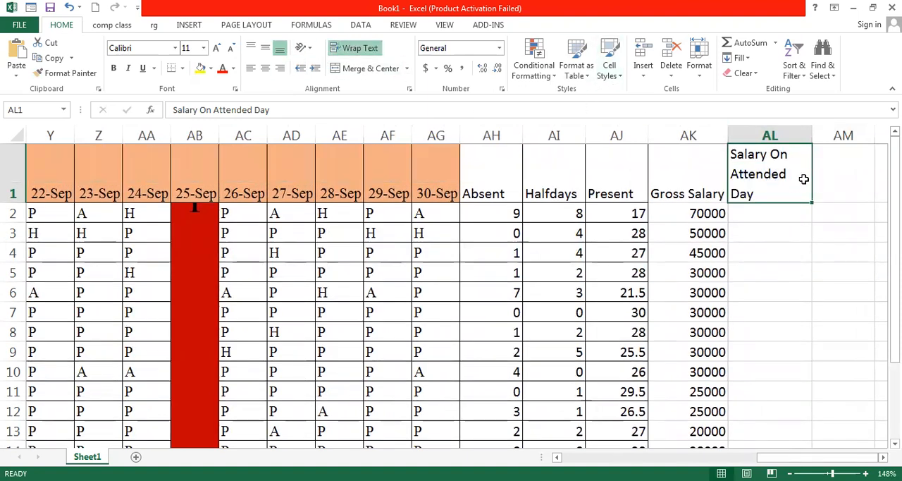
{"action": "left_click_drag", "start_coordinate": [813, 129], "coordinate": [801, 130]}
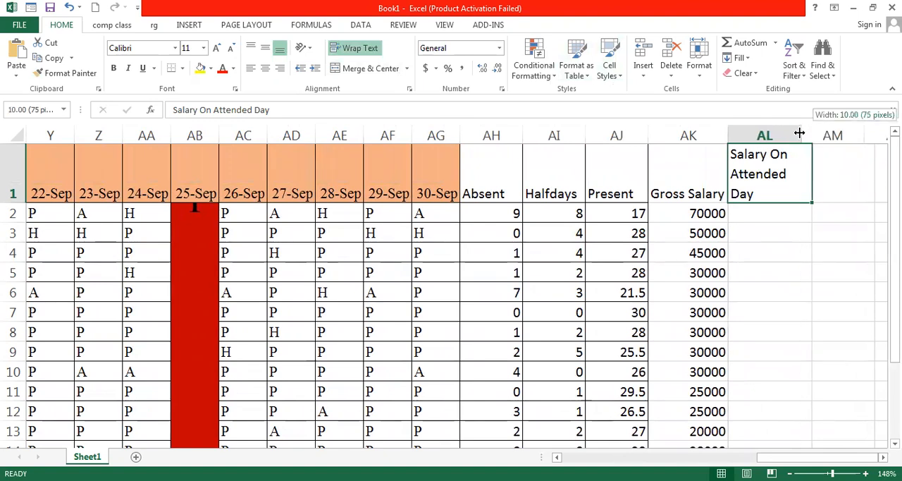
Enter the formula =AK2/30*AJ2 in cell AL2 to compute salary on attended days
{"action": "left_click", "coordinate": [757, 219]}
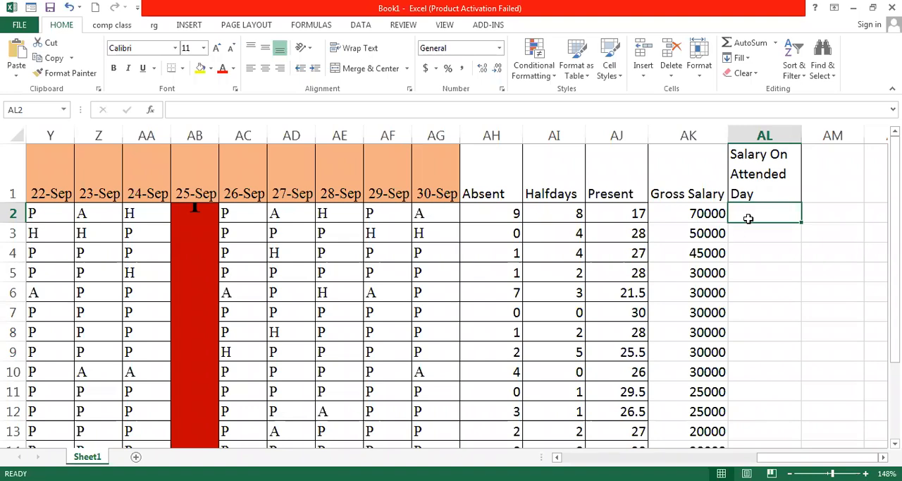
{"action": "type", "text": "="}
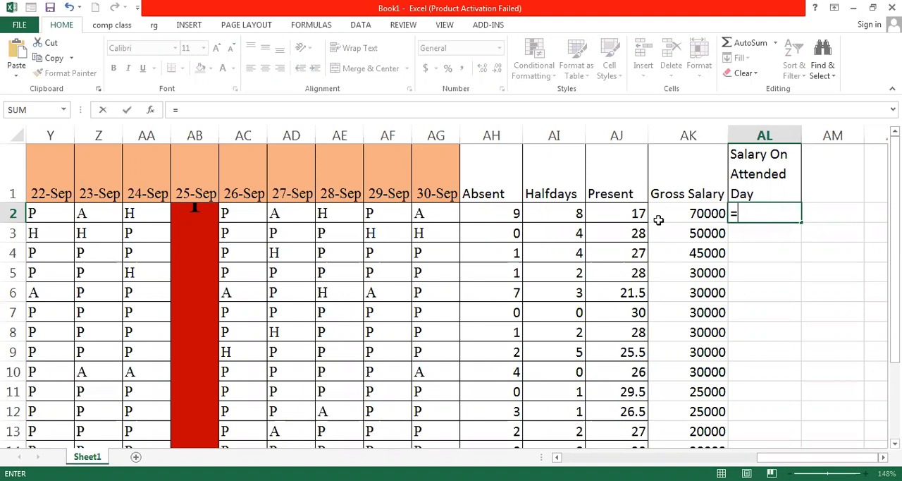
{"action": "left_click", "coordinate": [696, 212]}
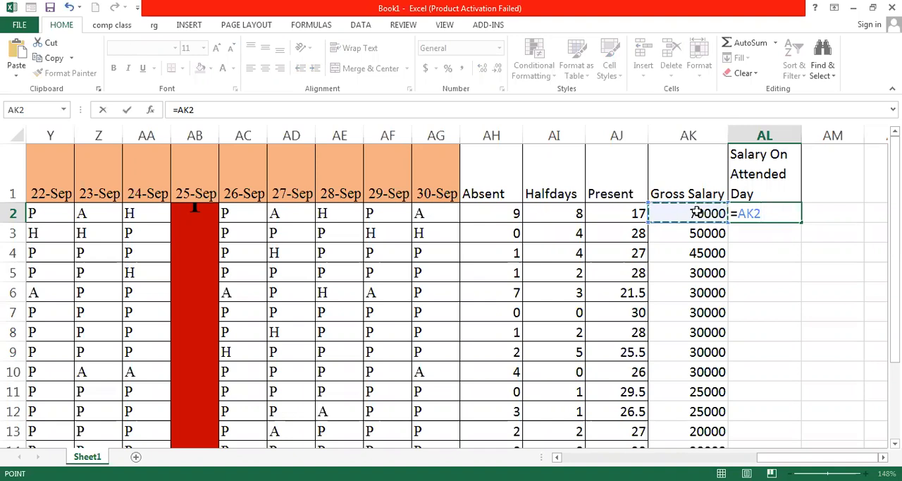
{"action": "type", "text": "/"}
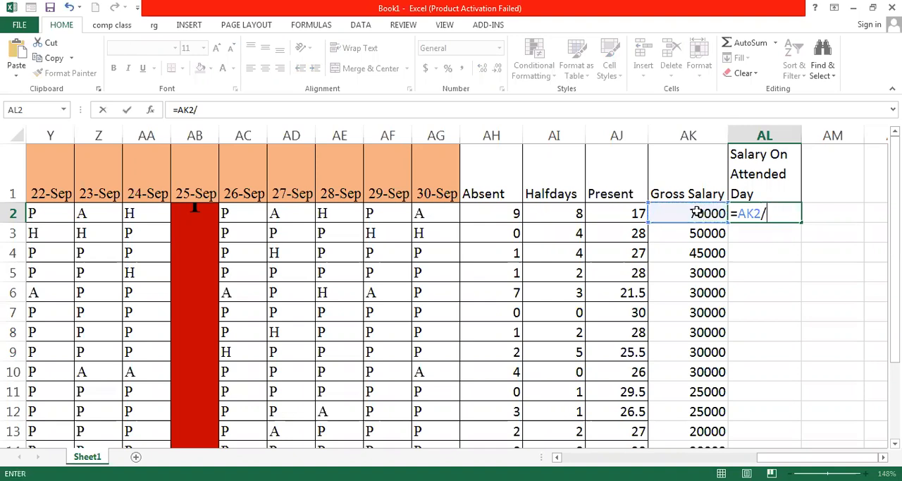
{"action": "type", "text": "30"}
{"action": "type", "text": "*"}
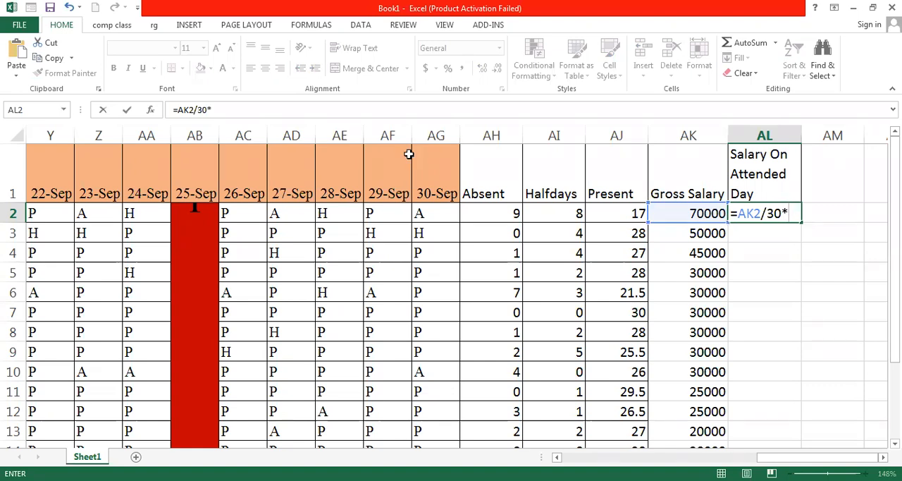
{"action": "left_click", "coordinate": [634, 213]}
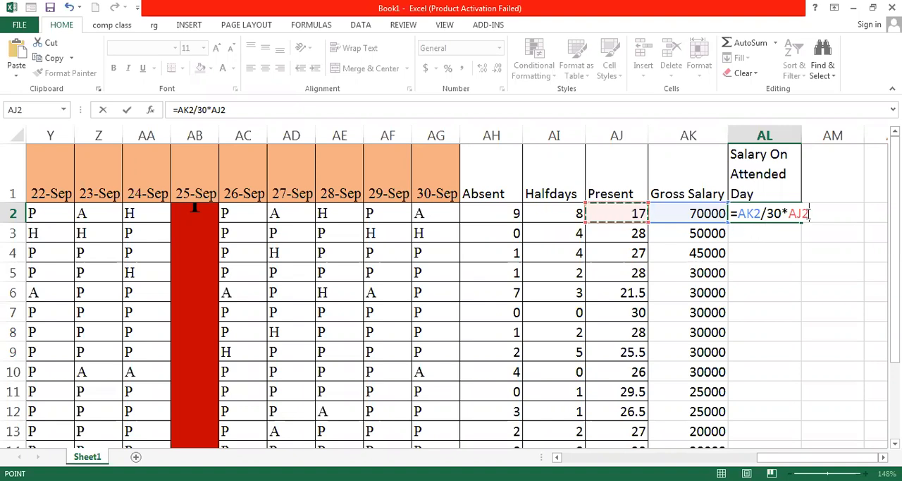
{"action": "key", "text": "Return"}
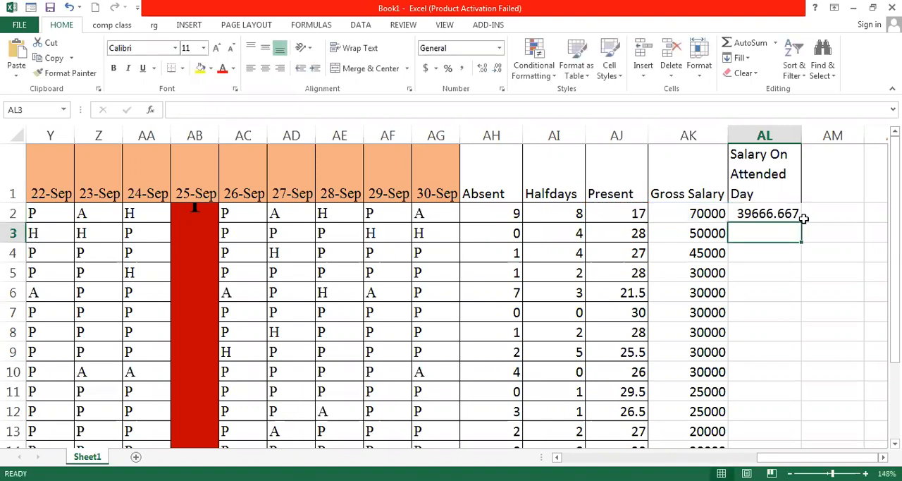
Enter the formula =AK3/30*AJ3 in cell AL3
{"action": "left_click", "coordinate": [797, 213]}
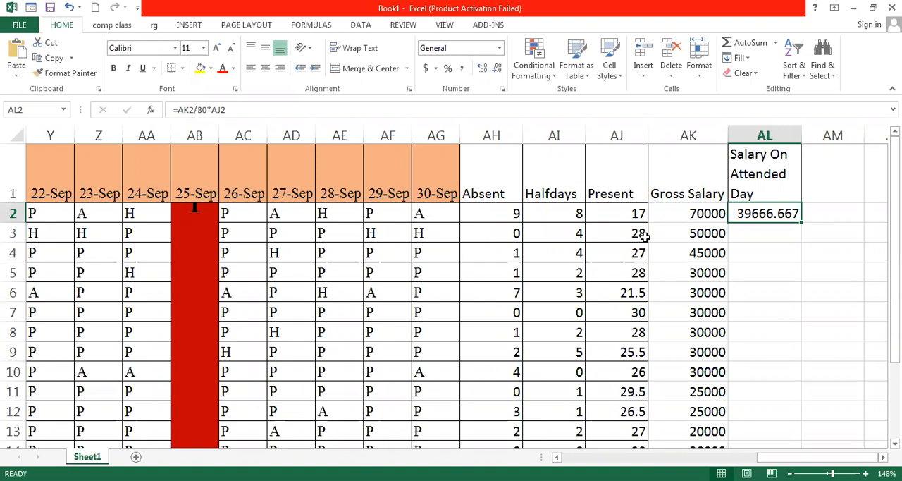
{"action": "left_click", "coordinate": [694, 212]}
{"action": "left_click", "coordinate": [636, 215]}
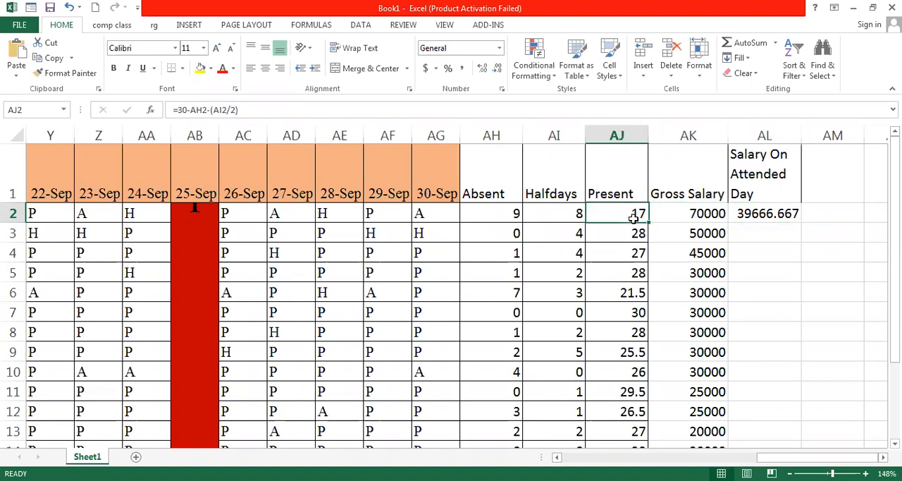
{"action": "left_click", "coordinate": [765, 217]}
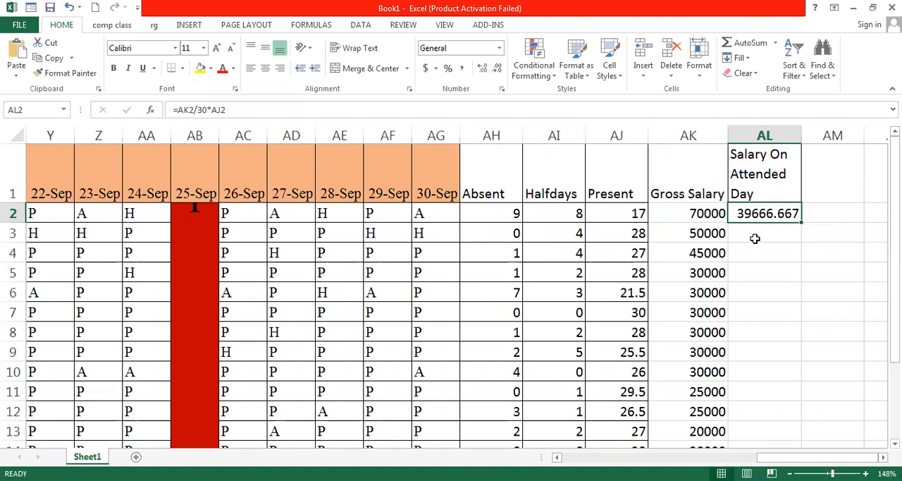
{"action": "left_click", "coordinate": [755, 239]}
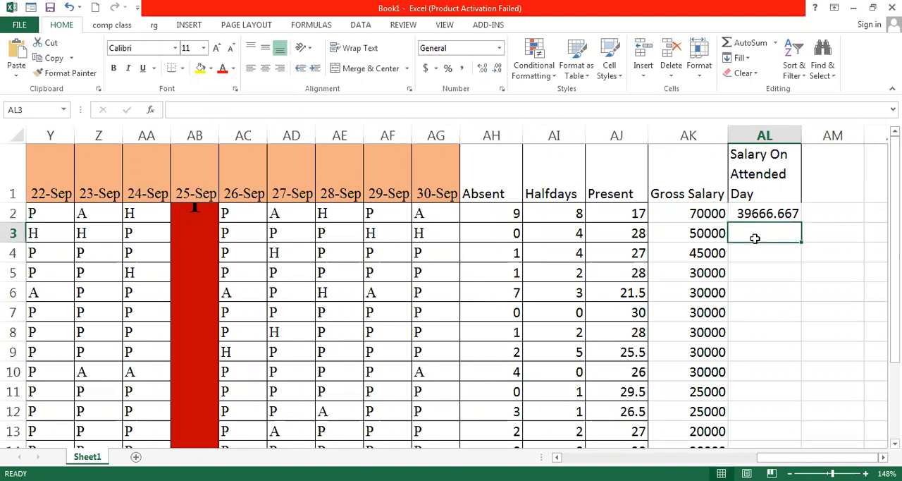
{"action": "type", "text": "-"}
{"action": "key", "text": "BackSpace"}
{"action": "type", "text": "="}
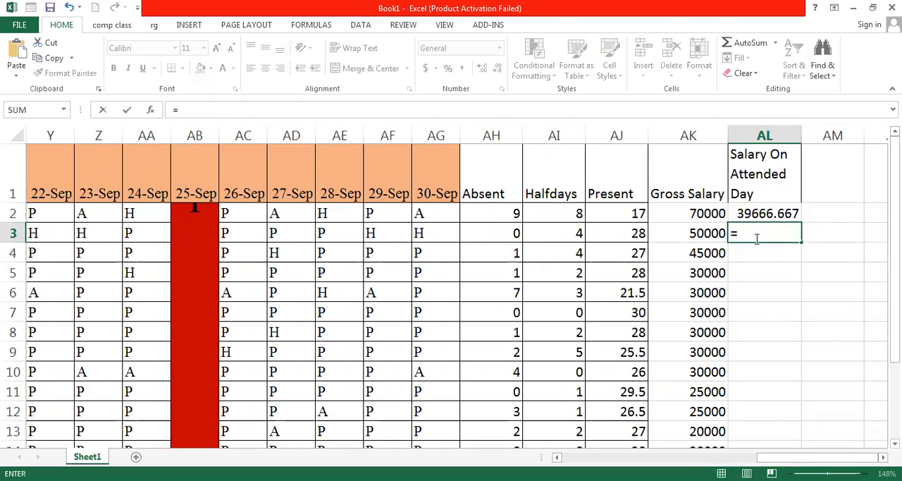
{"action": "left_click", "coordinate": [704, 235]}
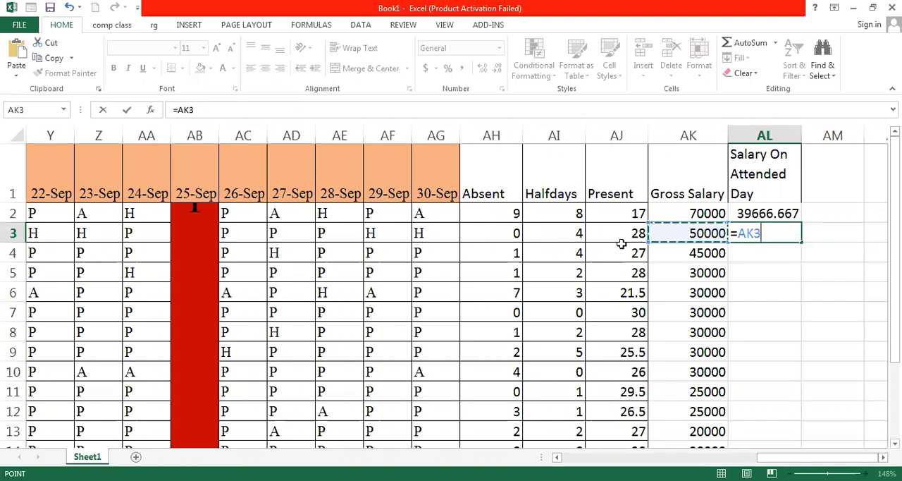
{"action": "type", "text": "/"}
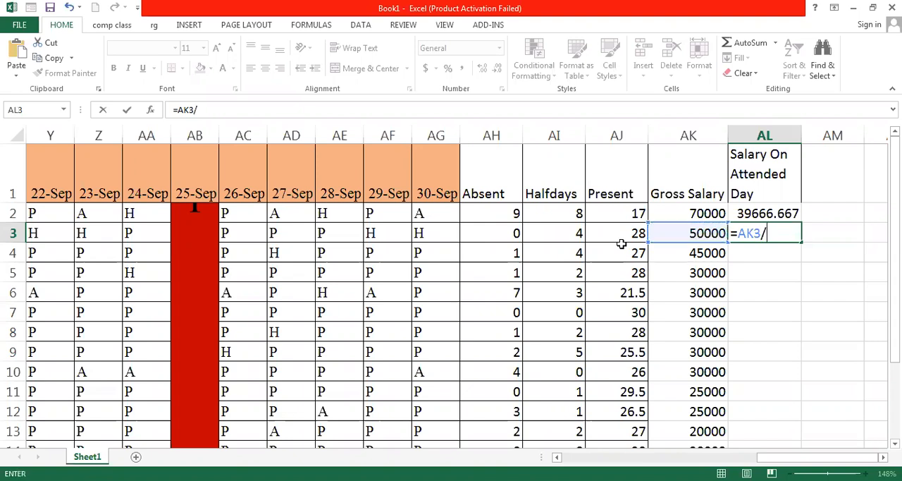
{"action": "type", "text": "30*"}
{"action": "left_click", "coordinate": [631, 236]}
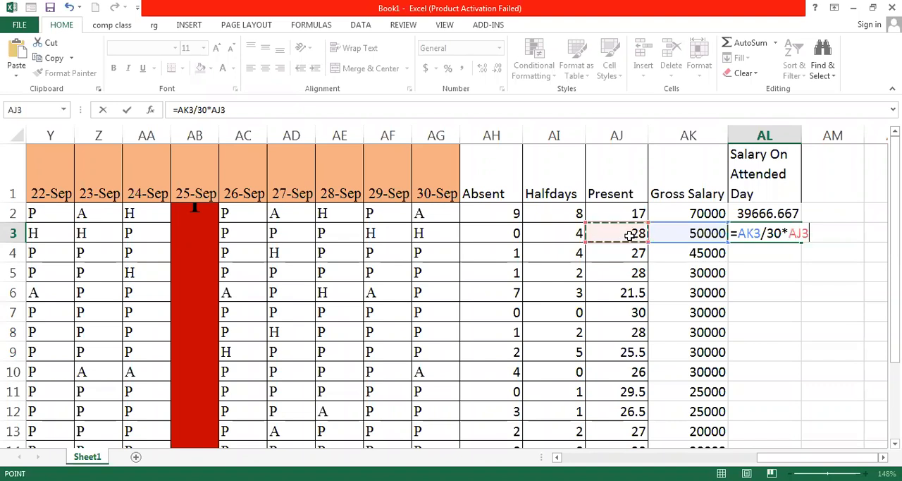
{"action": "key", "text": "Return"}
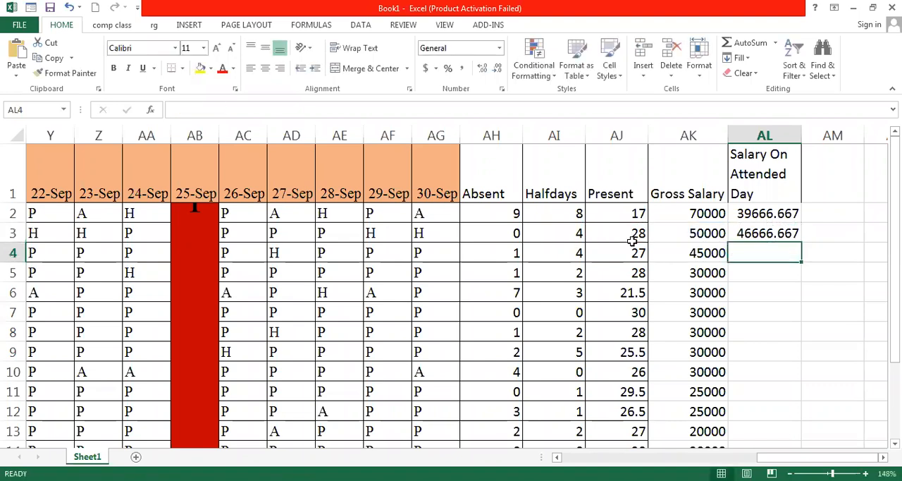
Fill the AL3 formula down column AL through row 16
{"action": "left_click", "coordinate": [780, 234]}
{"action": "left_click", "coordinate": [782, 215]}
{"action": "left_click", "coordinate": [781, 233]}
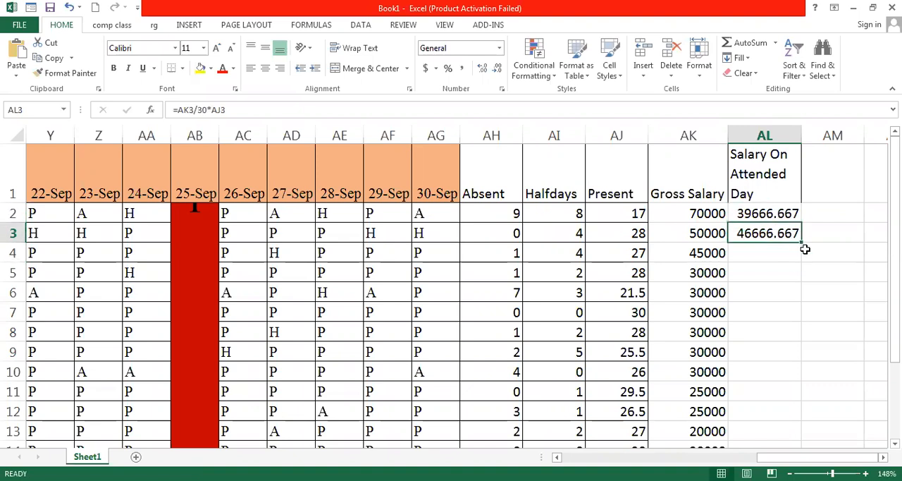
{"action": "left_click_drag", "start_coordinate": [803, 241], "coordinate": [775, 418]}
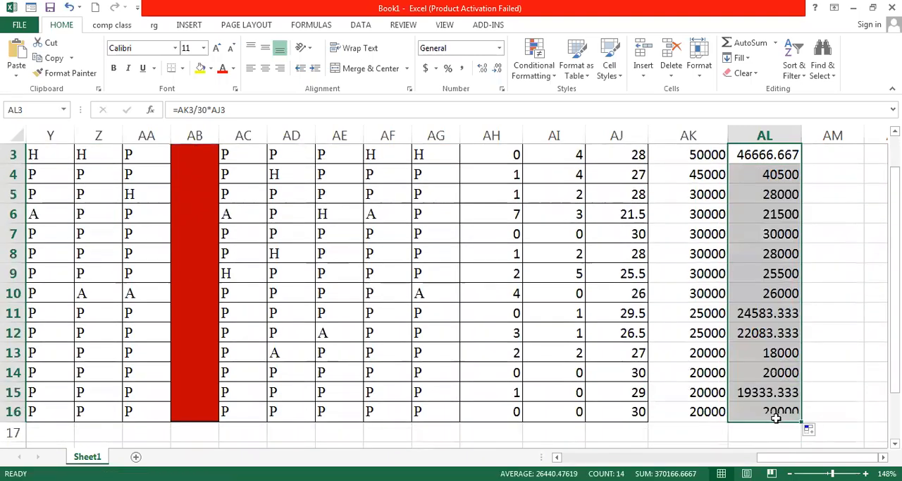
{"action": "left_click", "coordinate": [705, 416]}
{"action": "left_click", "coordinate": [766, 411]}
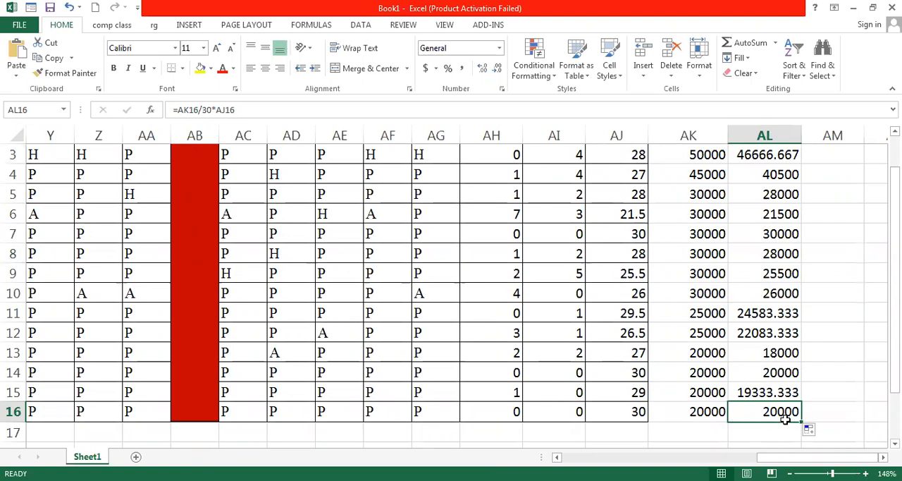
Decrease the decimal places to zero for the salary values in AL2 and AL3
{"action": "left_click", "coordinate": [766, 312]}
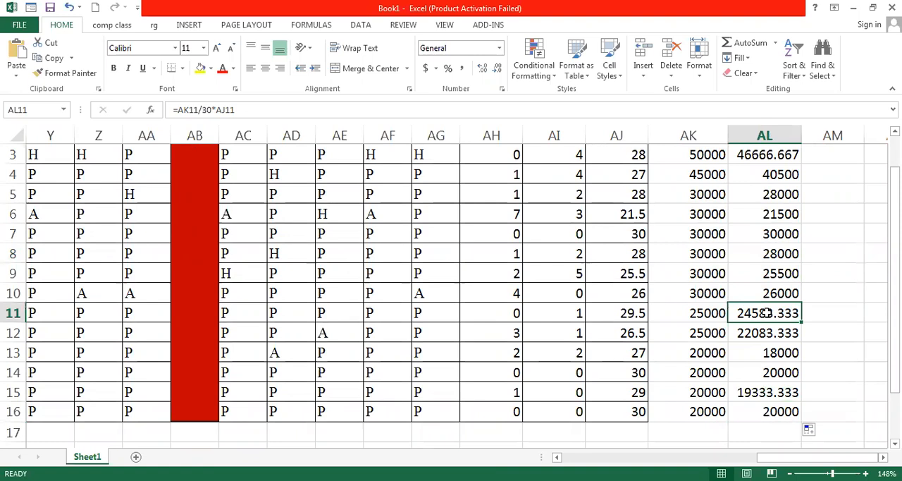
{"action": "scroll", "coordinate": [778, 313], "scroll_direction": "up", "scroll_amount": 1}
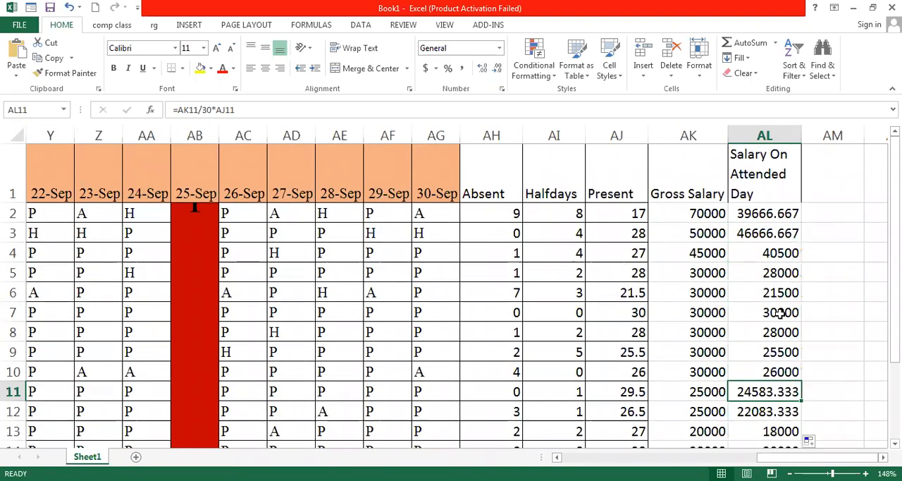
{"action": "left_click", "coordinate": [756, 211]}
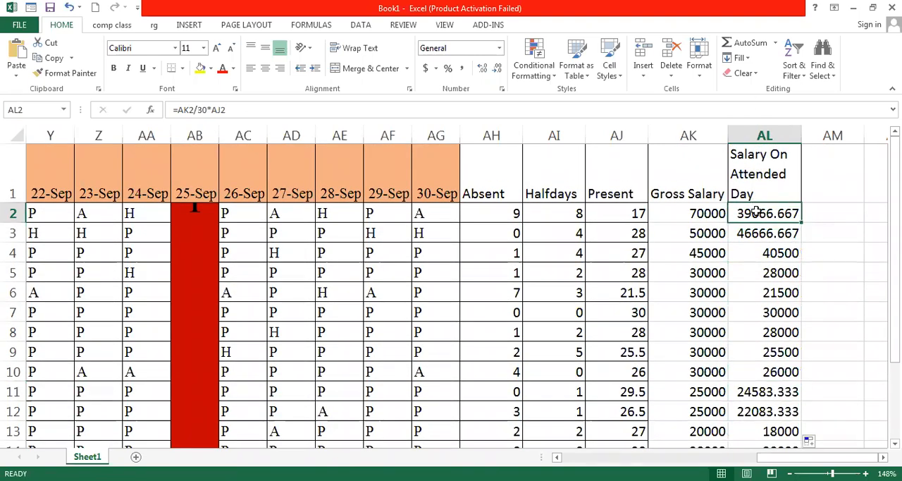
{"action": "left_click", "coordinate": [498, 69]}
{"action": "left_click", "coordinate": [499, 69]}
{"action": "left_click", "coordinate": [499, 69]}
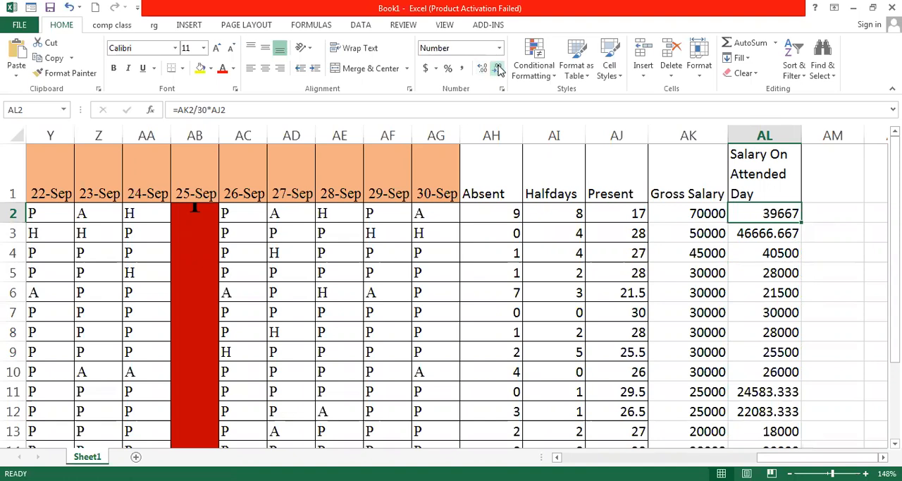
{"action": "left_click", "coordinate": [777, 233]}
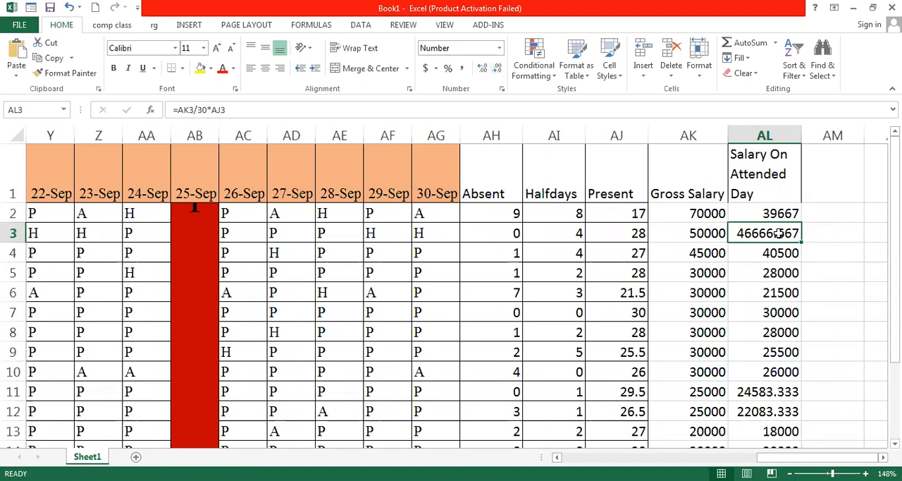
{"action": "left_click", "coordinate": [498, 70]}
{"action": "left_click", "coordinate": [498, 70]}
{"action": "left_click", "coordinate": [498, 70]}
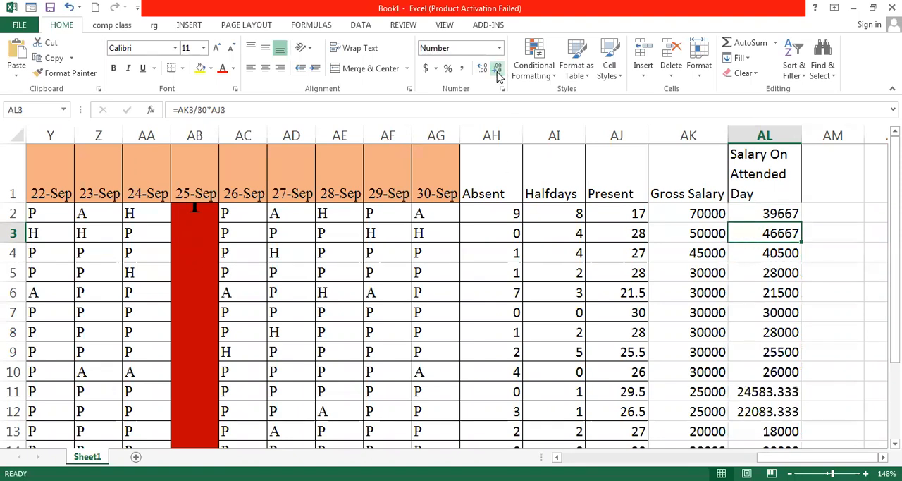
Decrease the decimal places to zero for the salary values in AL11, AL12 and AL15
{"action": "left_click", "coordinate": [780, 279]}
{"action": "scroll", "coordinate": [781, 283], "scroll_direction": "down", "scroll_amount": 1}
{"action": "left_click", "coordinate": [773, 293]}
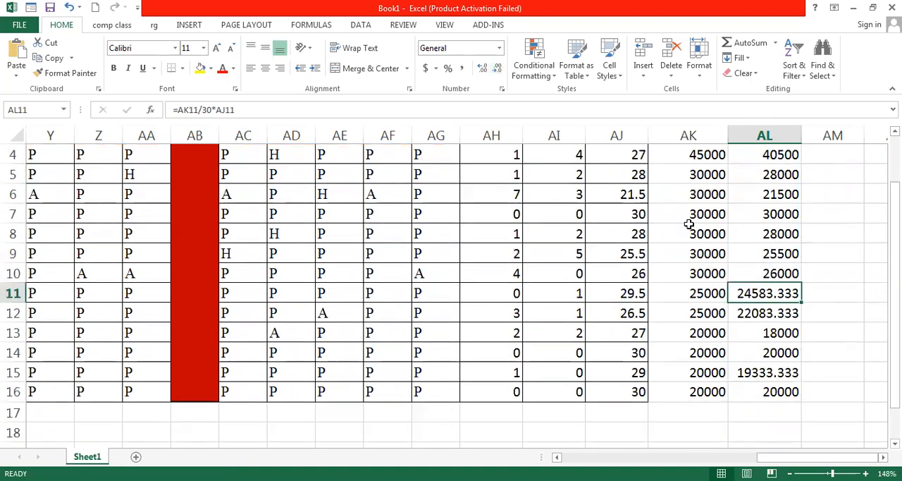
{"action": "left_click", "coordinate": [498, 70]}
{"action": "left_click", "coordinate": [497, 69]}
{"action": "left_click", "coordinate": [497, 69]}
{"action": "left_click", "coordinate": [751, 313]}
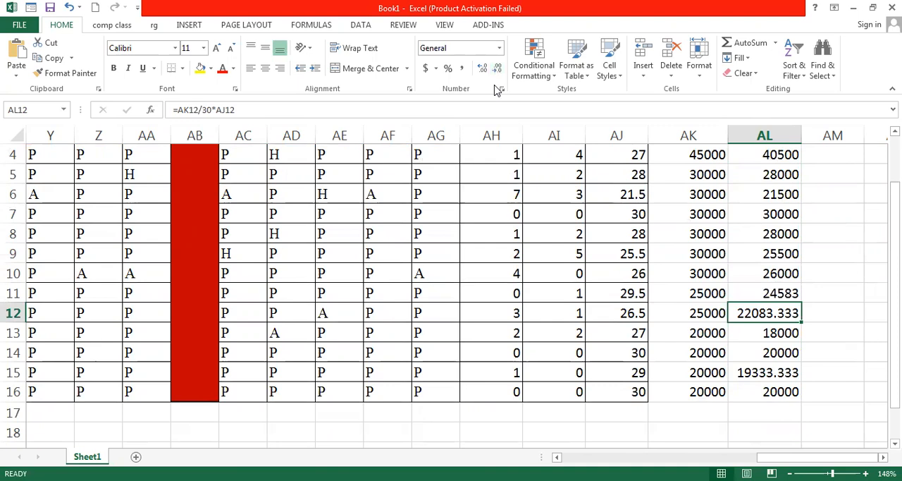
{"action": "left_click", "coordinate": [502, 73]}
{"action": "left_click", "coordinate": [502, 73]}
{"action": "left_click", "coordinate": [502, 74]}
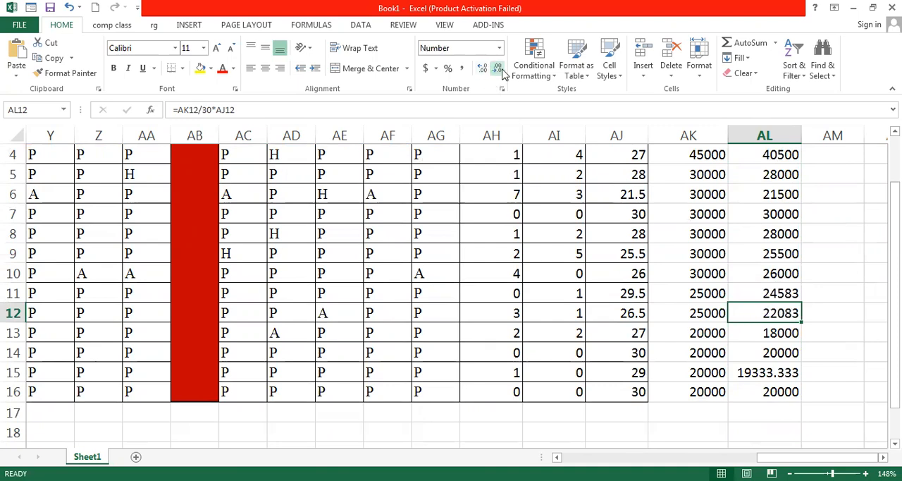
{"action": "left_click", "coordinate": [760, 373]}
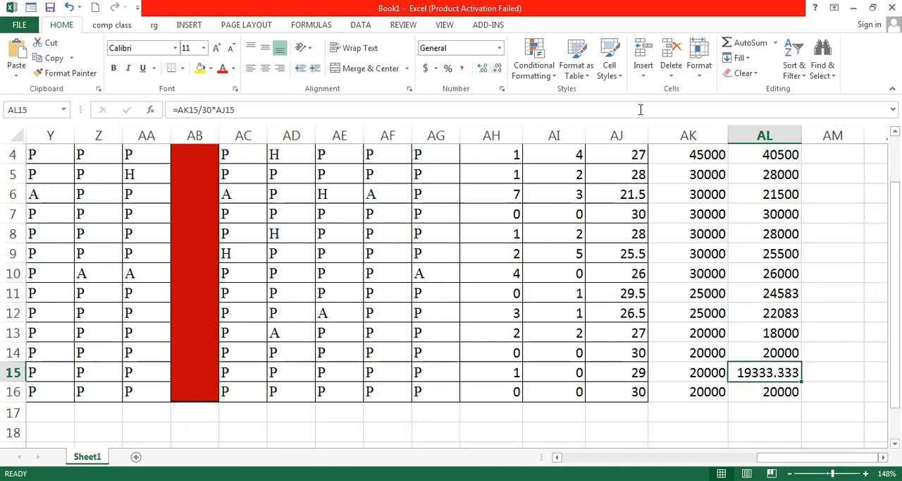
{"action": "left_click", "coordinate": [497, 70]}
{"action": "left_click", "coordinate": [498, 71]}
{"action": "left_click", "coordinate": [497, 71]}
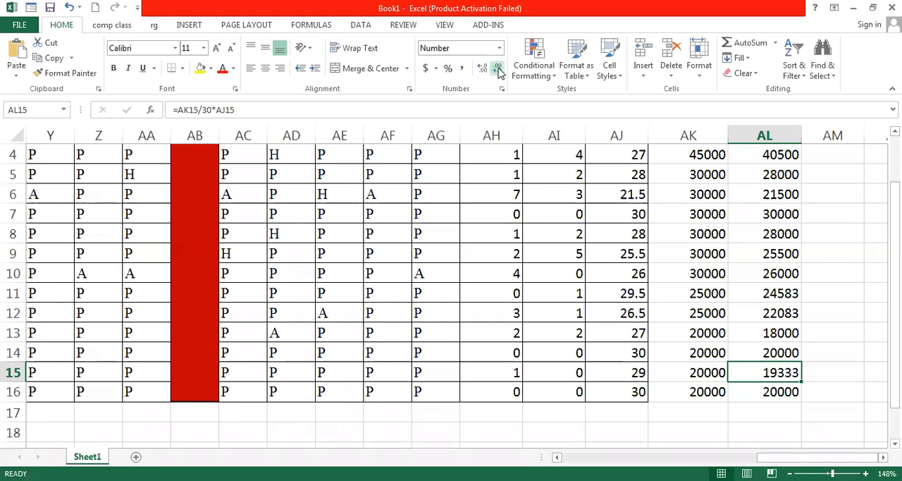
{"action": "left_click", "coordinate": [811, 215]}
{"action": "scroll", "coordinate": [810, 219], "scroll_direction": "up", "scroll_amount": 1}
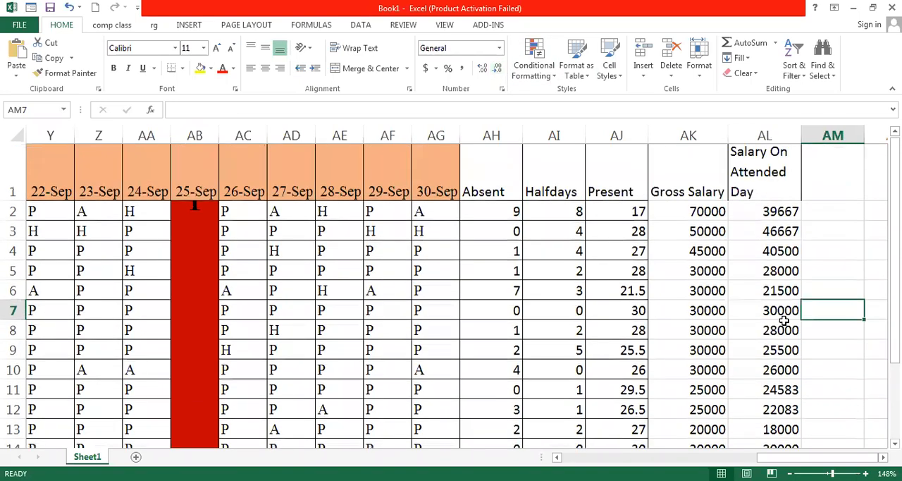
{"action": "left_click", "coordinate": [831, 177]}
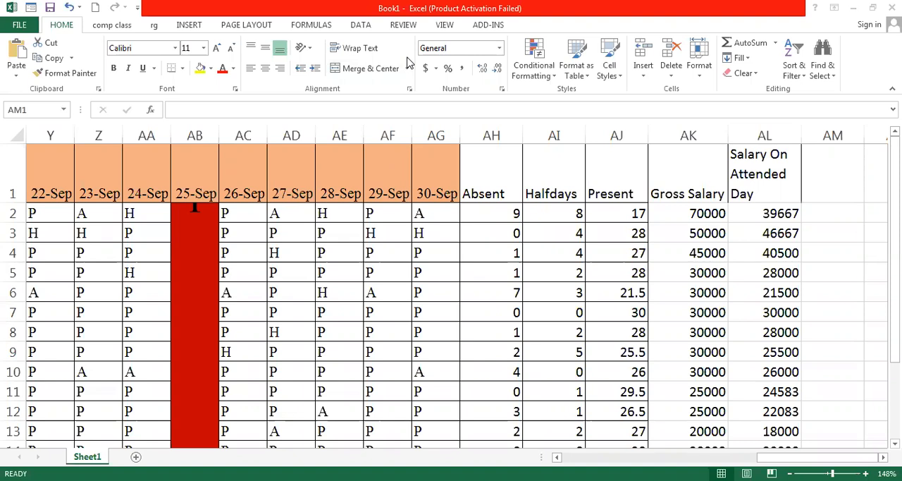
Type the header provident fund into cell AM1
{"action": "left_click", "coordinate": [819, 192]}
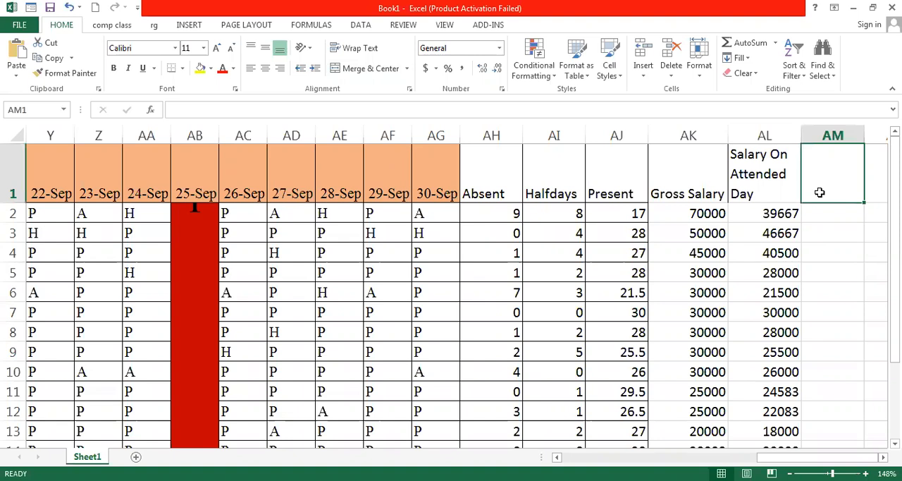
{"action": "type", "text": "pr"}
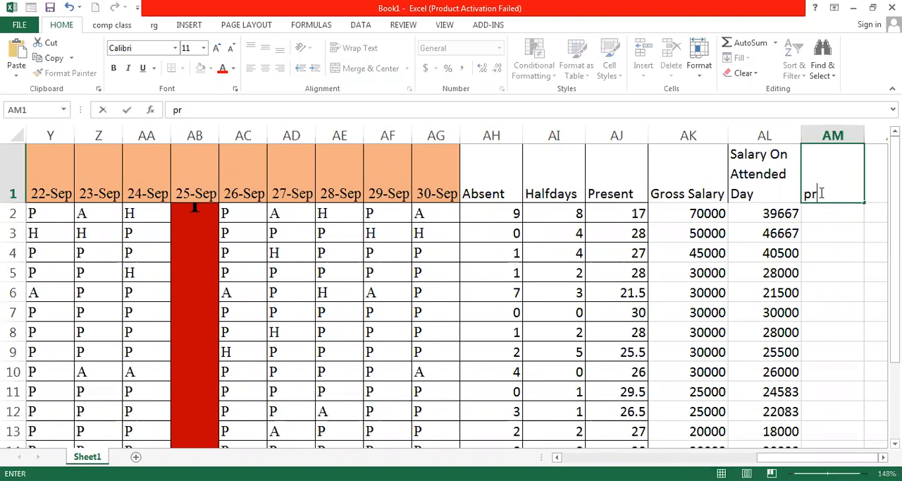
{"action": "type", "text": "ovident funf"}
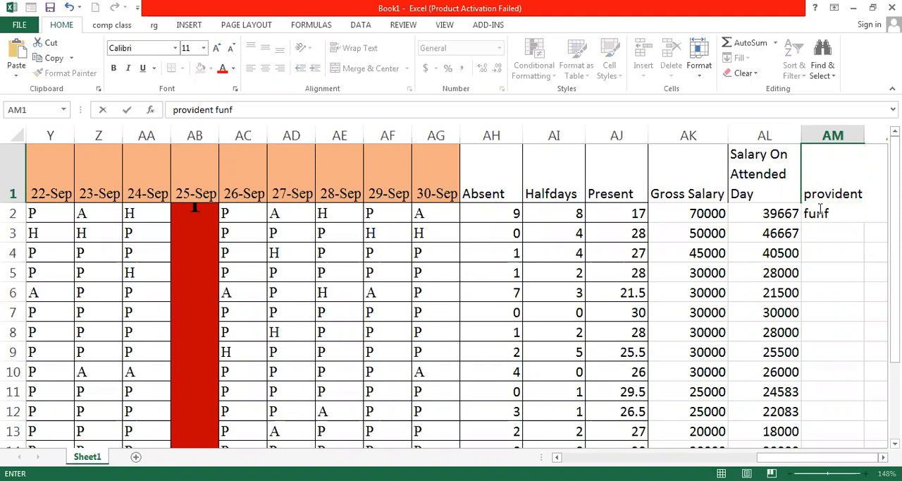
{"action": "key", "text": "BackSpace"}
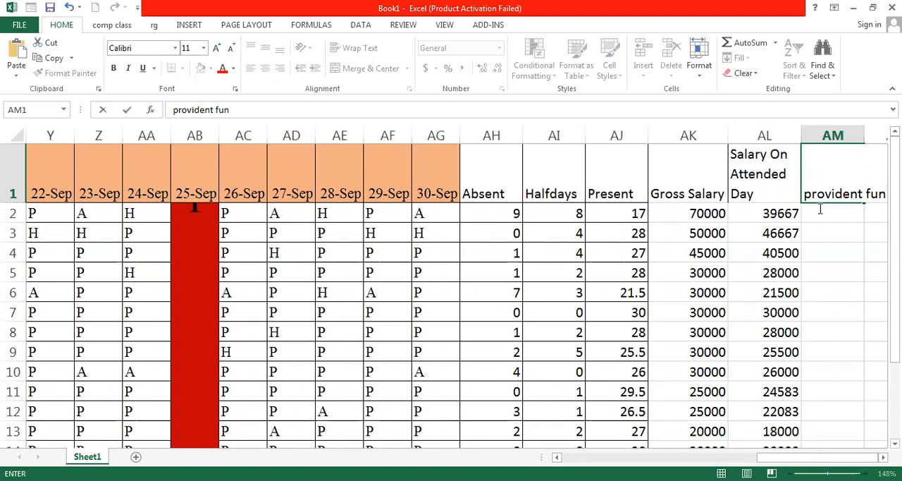
{"action": "type", "text": "d"}
{"action": "left_click", "coordinate": [823, 231]}
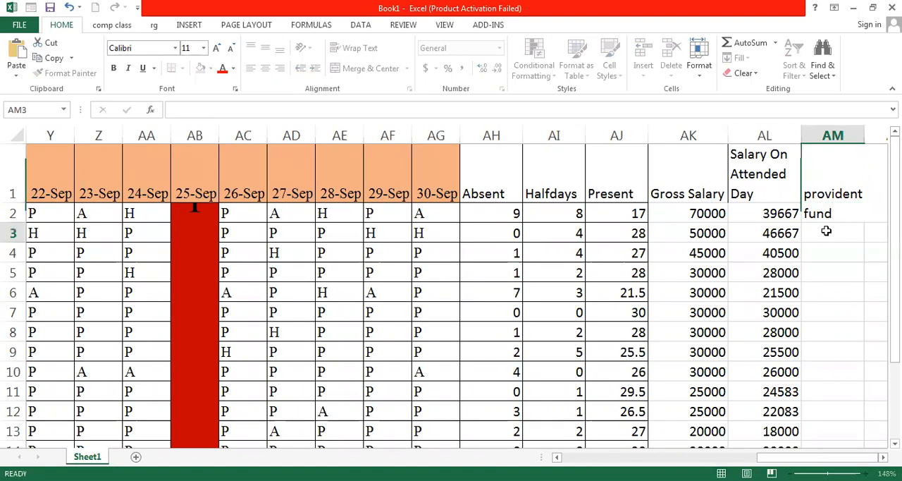
Retype the AM1 header as Provident Fund with its text wrapped in the cell
{"action": "left_click", "coordinate": [836, 196]}
{"action": "key", "text": "BackSpace"}
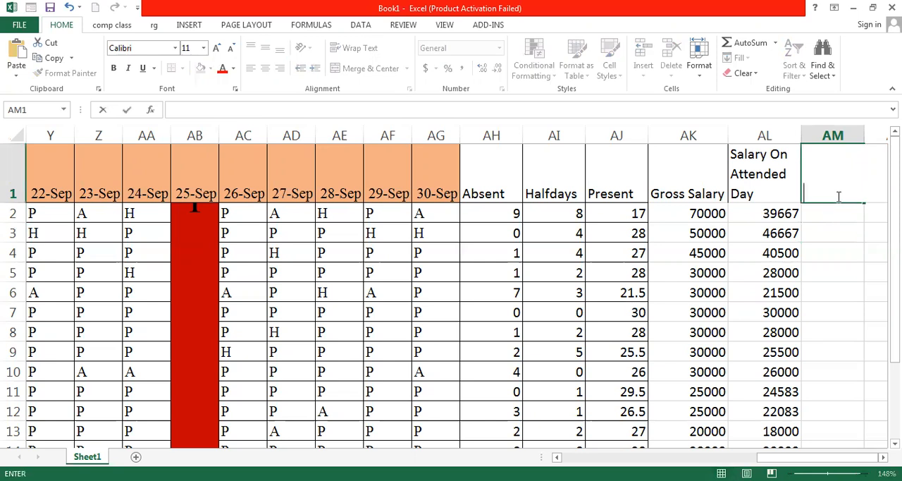
{"action": "type", "text": "Providenr"}
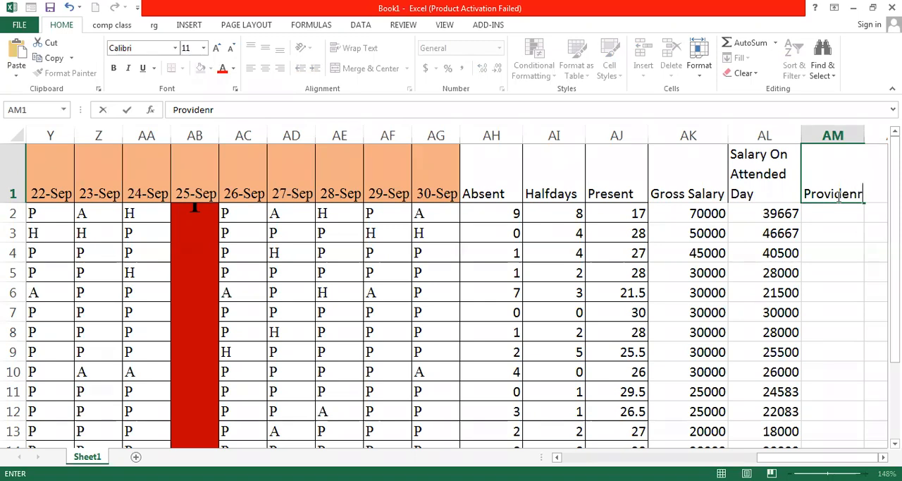
{"action": "key", "text": "BackSpace"}
{"action": "type", "text": "t"}
{"action": "key", "text": "ctrl+Return"}
{"action": "type", "text": "F\\"}
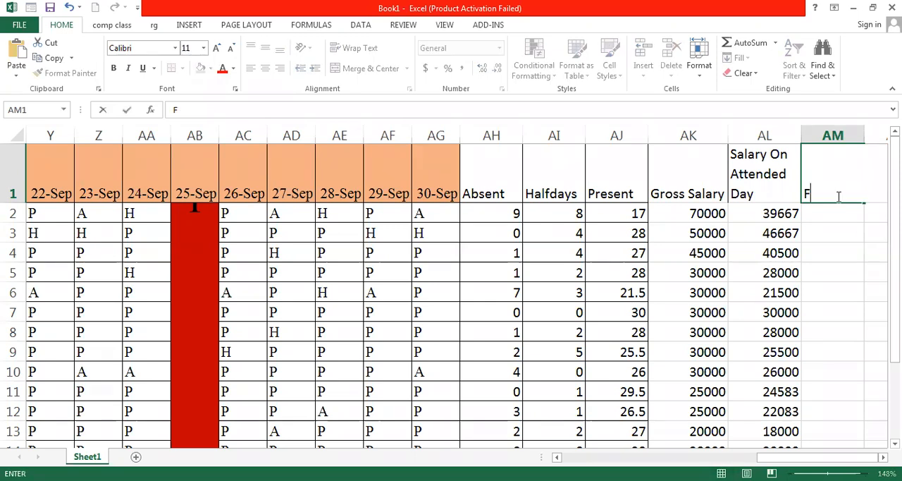
{"action": "key", "text": "BackSpace"}
{"action": "key", "text": "BackSpace"}
{"action": "type", "text": "Provident"}
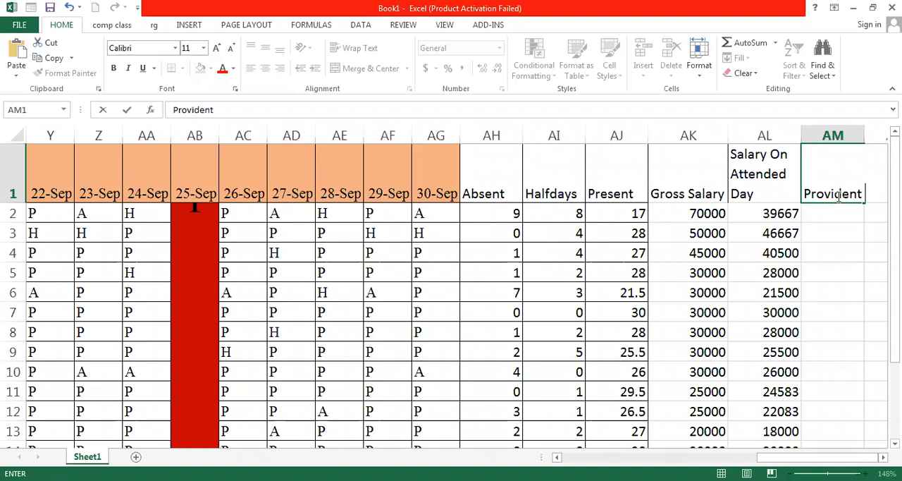
{"action": "type", "text": " Funf"}
{"action": "key", "text": "BackSpace"}
{"action": "type", "text": "d"}
{"action": "left_click", "coordinate": [819, 234]}
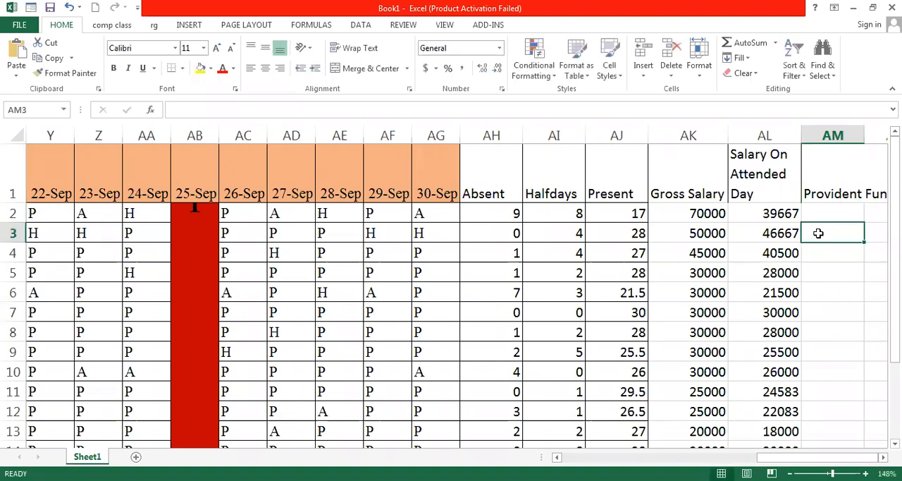
{"action": "left_click", "coordinate": [828, 193]}
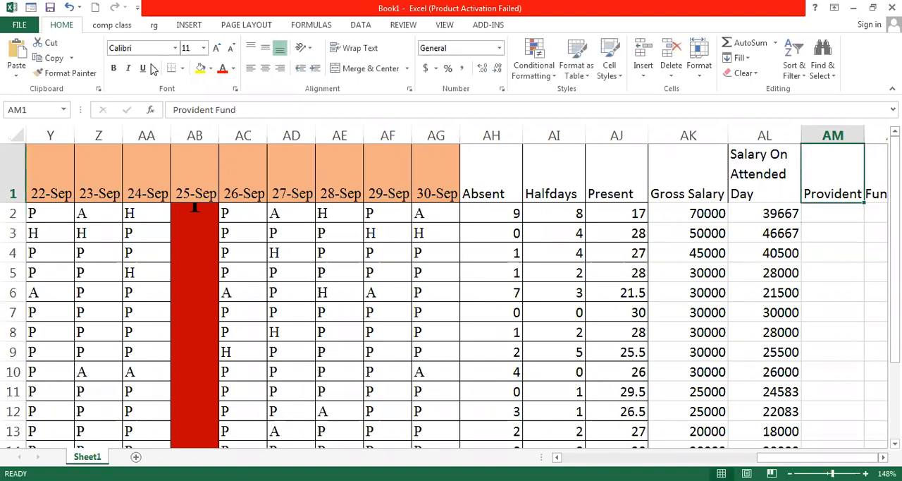
Enter the formula =AL2*10/100 in cell AM2 to calculate the provident fund
{"action": "left_click", "coordinate": [816, 212]}
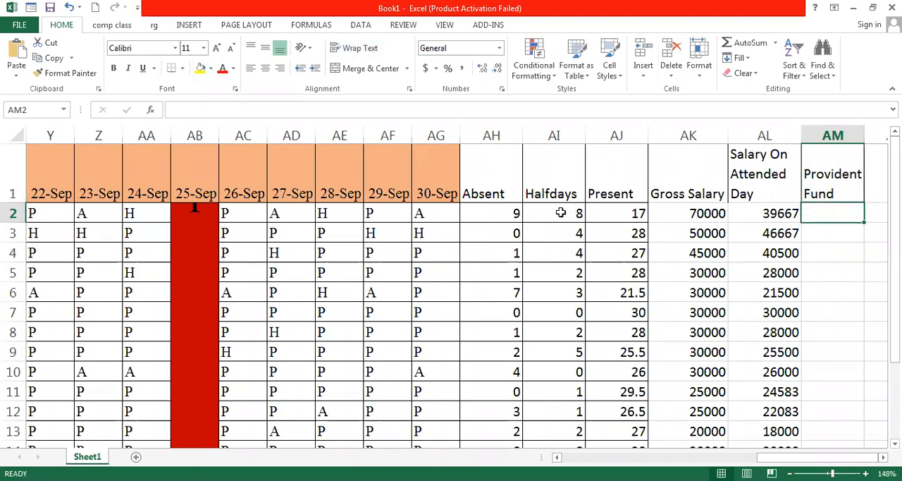
{"action": "left_click", "coordinate": [811, 236]}
{"action": "left_click", "coordinate": [810, 215]}
{"action": "type", "text": "="}
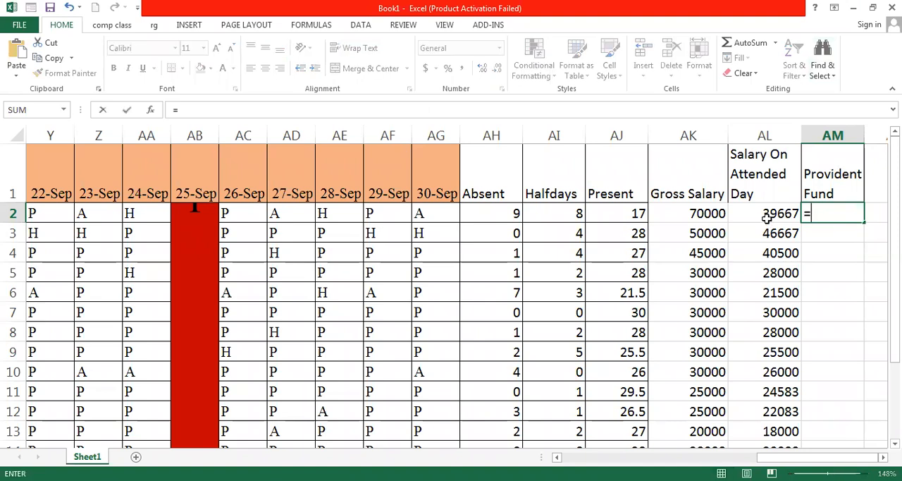
{"action": "left_click", "coordinate": [769, 214]}
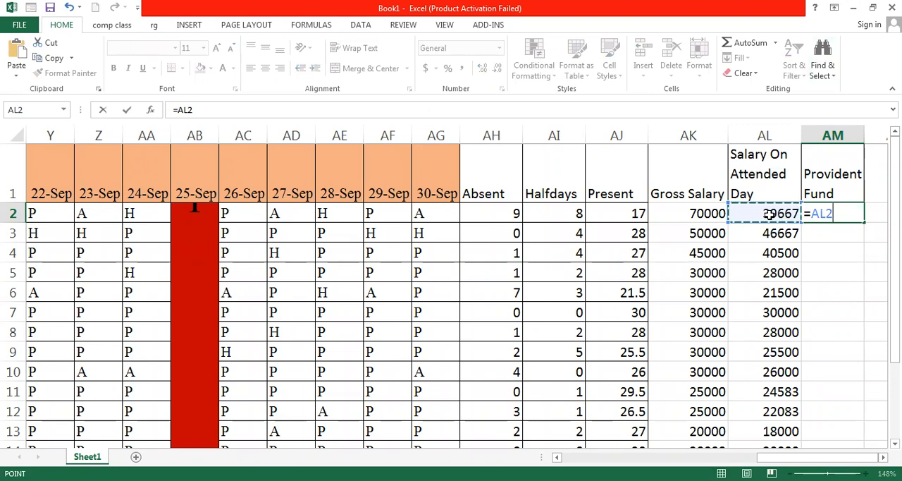
{"action": "type", "text": "*"}
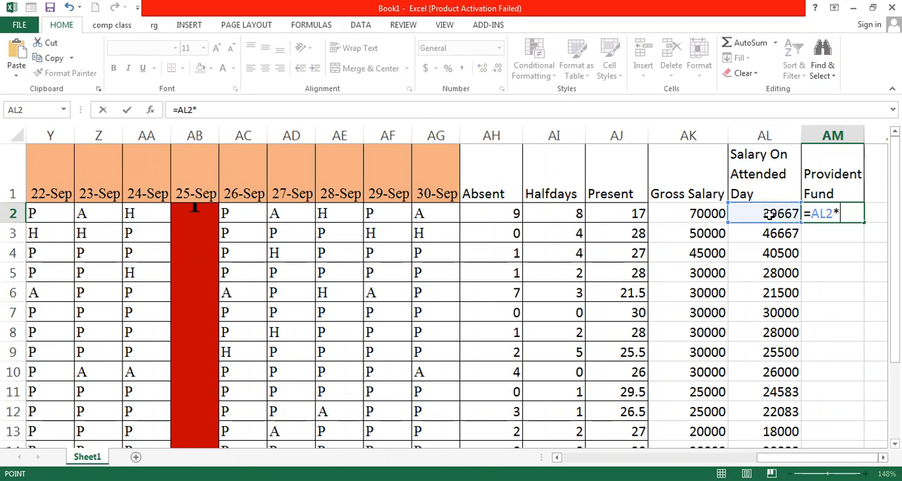
{"action": "type", "text": "10/"}
{"action": "type", "text": "100"}
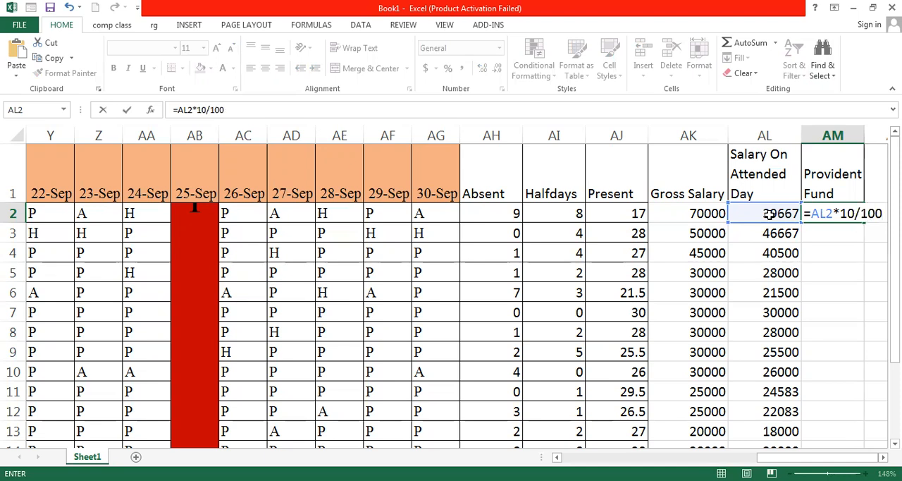
{"action": "key", "text": "Return"}
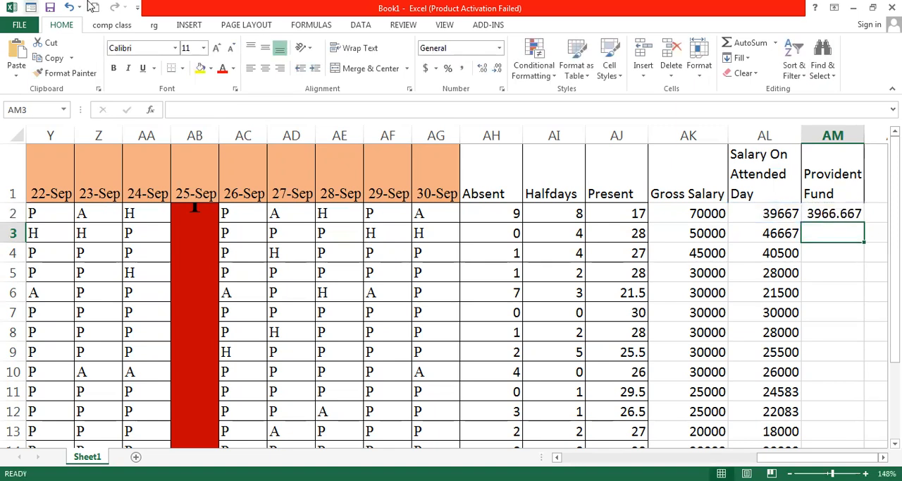
{"action": "left_click", "coordinate": [841, 215]}
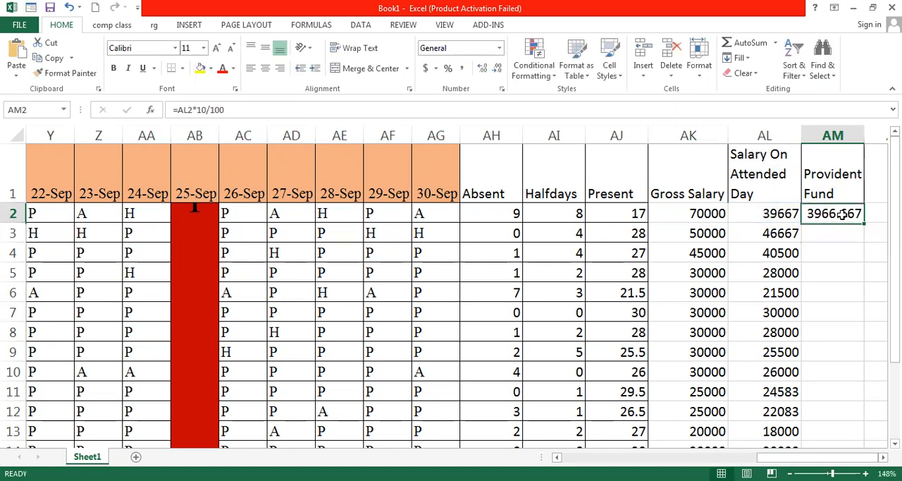
{"action": "left_click", "coordinate": [852, 234]}
{"action": "left_click", "coordinate": [848, 214]}
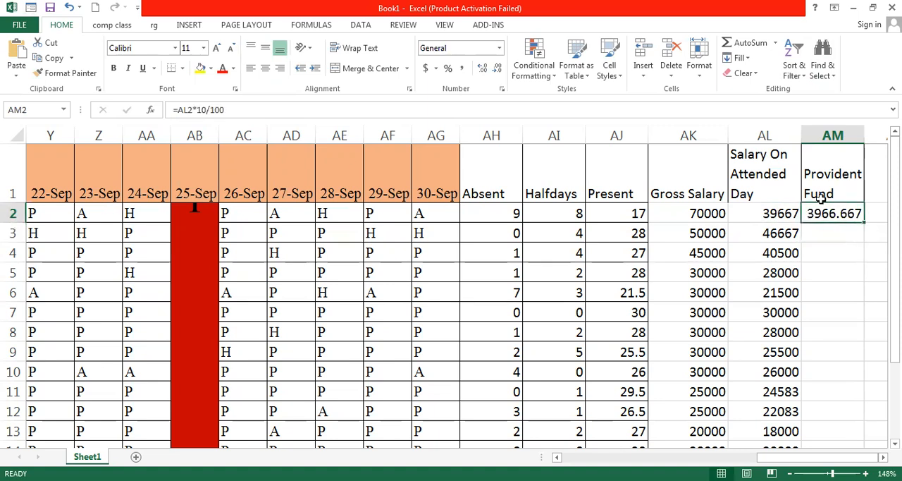